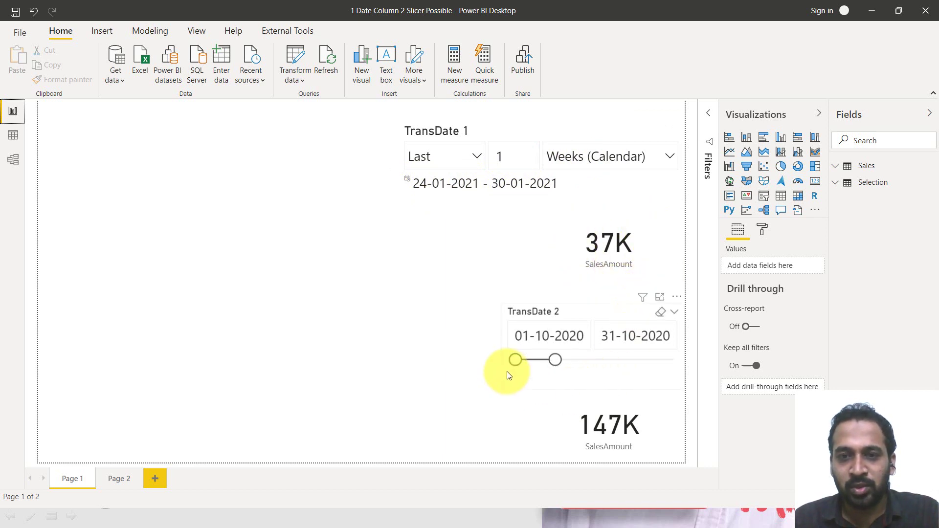
- Extend the TransDate 2 slicer to end on 15-11-2020 and set TransDate 1 to Months (Calendar)
{"action": "left_click_drag", "start_coordinate": [556, 360], "coordinate": [577, 362]}
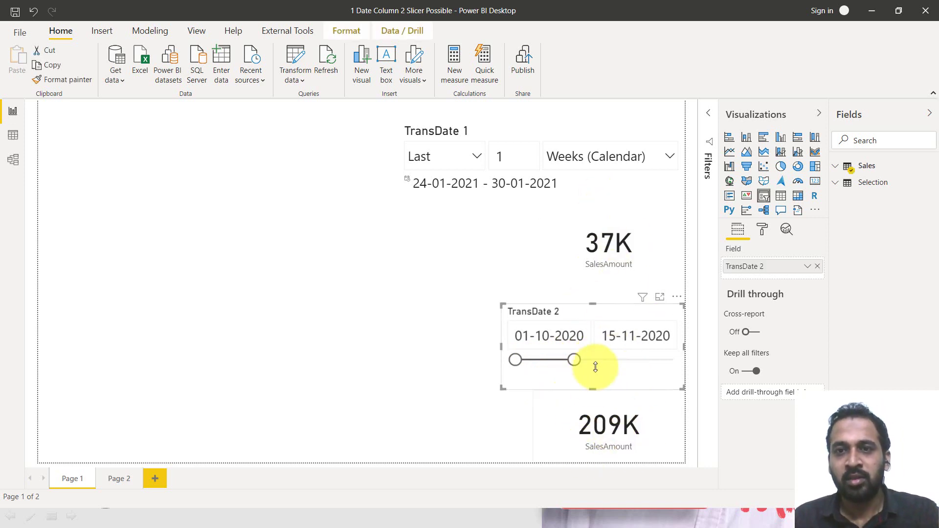
{"action": "left_click", "coordinate": [670, 157]}
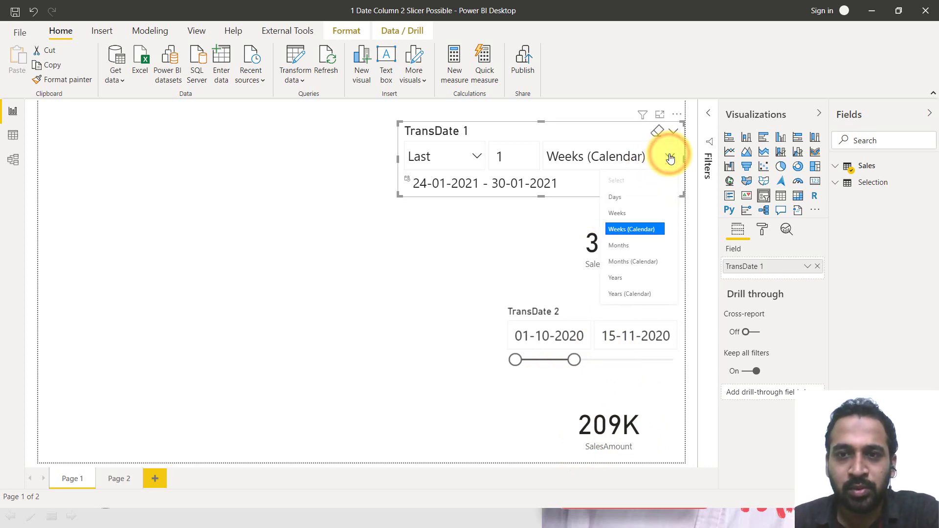
{"action": "left_click", "coordinate": [639, 264]}
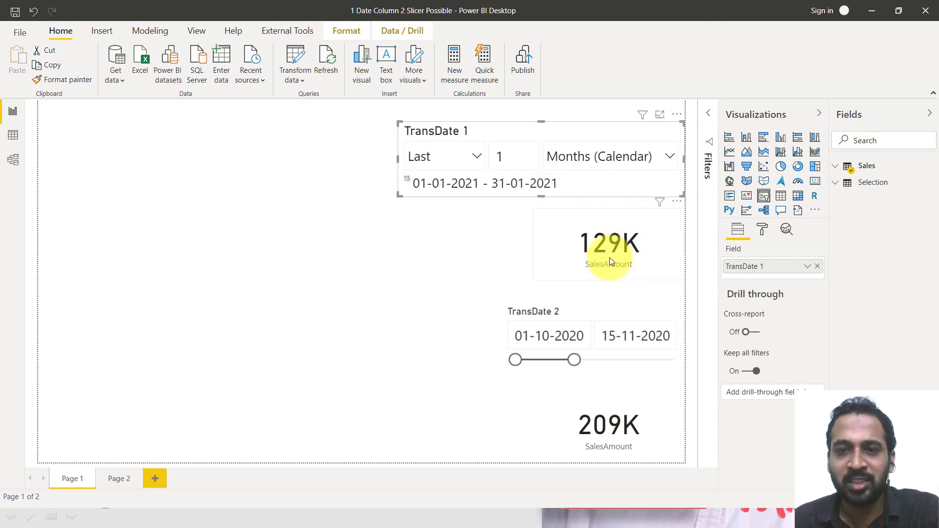
- Set the TransDate 2 slicer's end date to 31 December 2020
{"action": "left_click", "coordinate": [636, 336]}
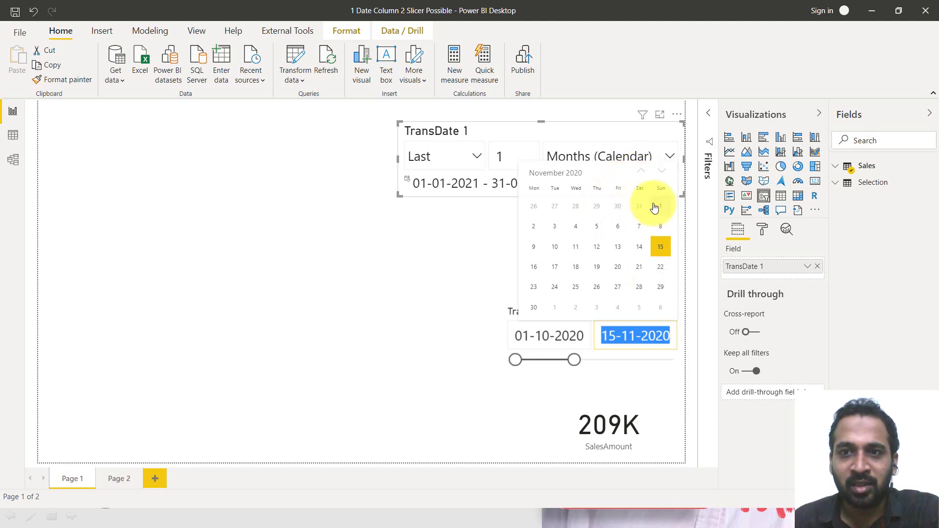
{"action": "left_click", "coordinate": [661, 170]}
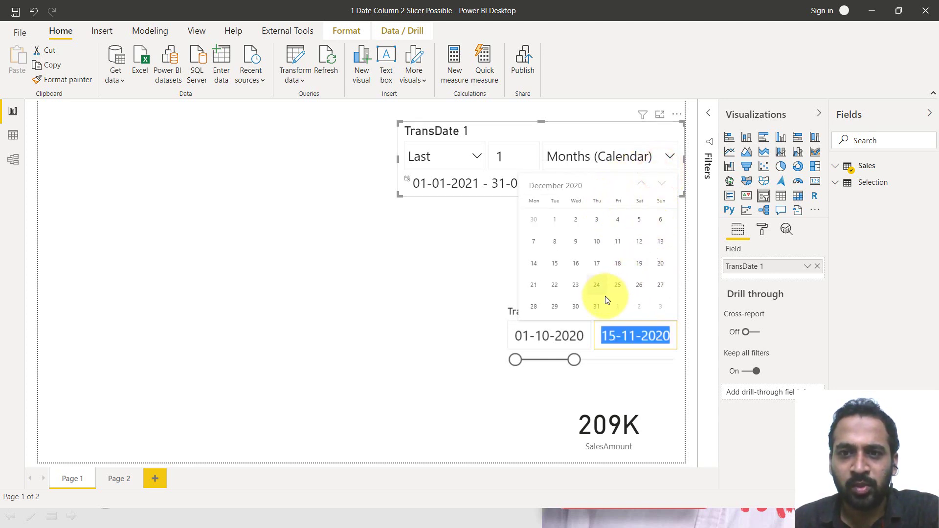
{"action": "left_click", "coordinate": [598, 307]}
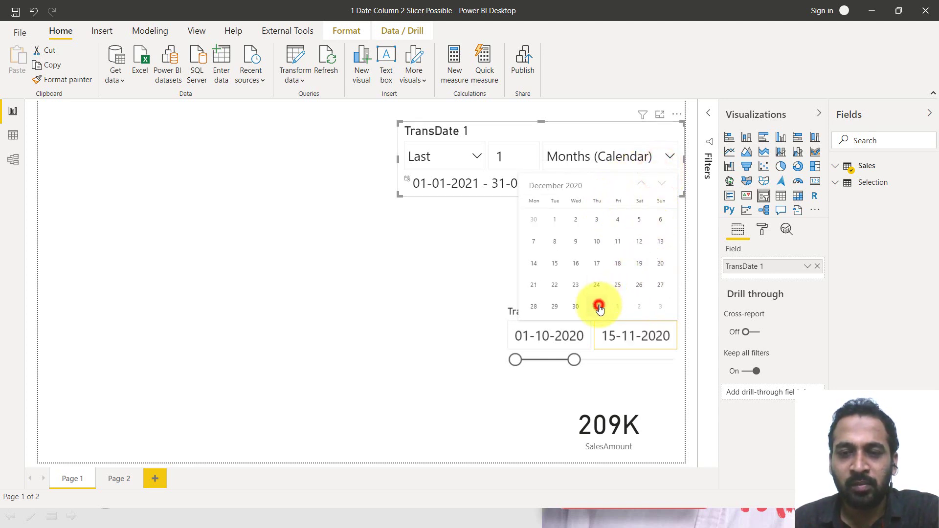
- Set the TransDate 2 slicer's start date to 1 December 2020
{"action": "left_click", "coordinate": [572, 336]}
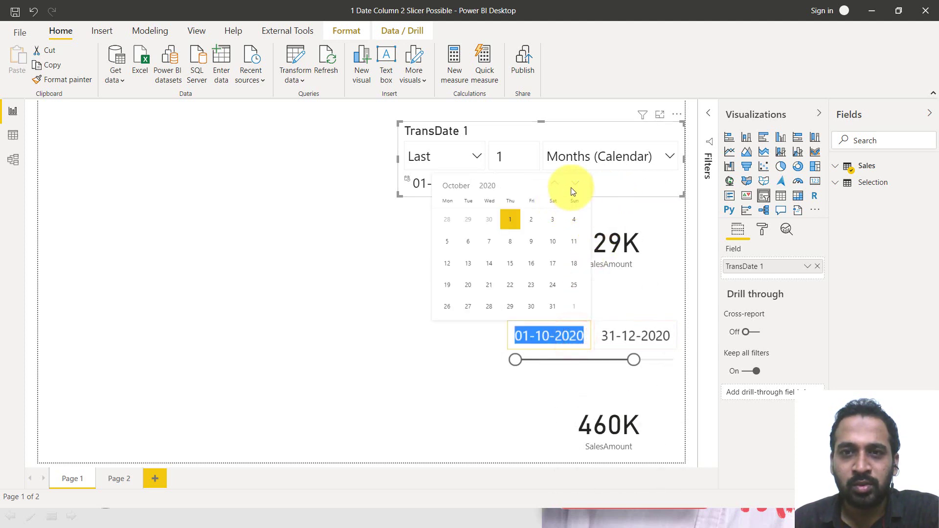
{"action": "left_click", "coordinate": [560, 185]}
{"action": "left_click", "coordinate": [560, 183]}
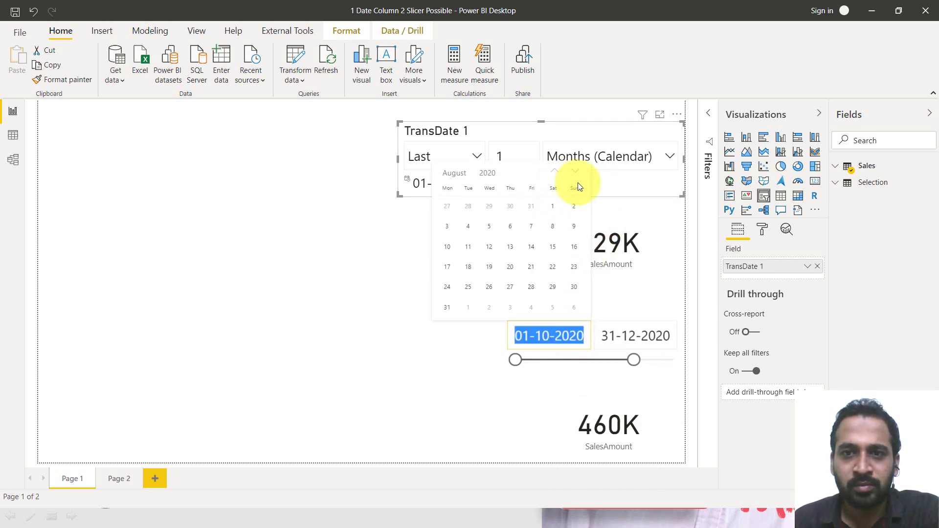
{"action": "left_click", "coordinate": [576, 174]}
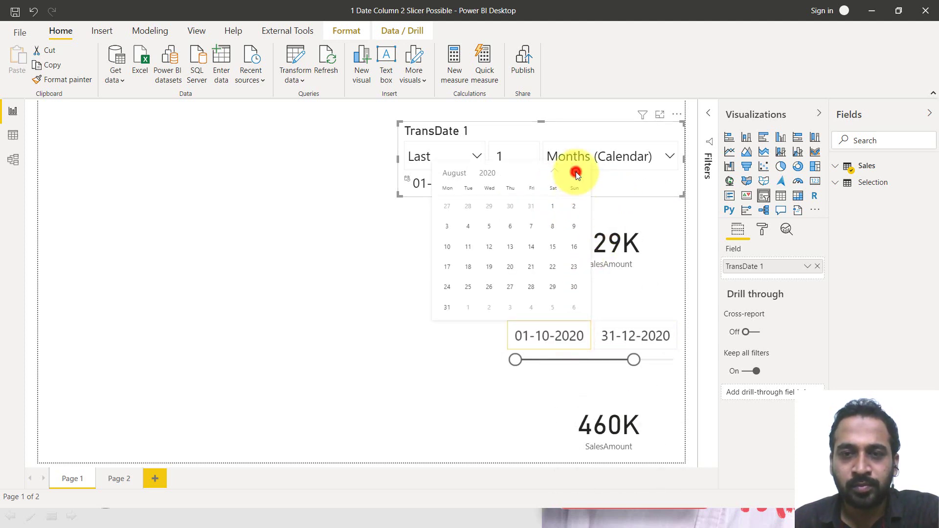
{"action": "left_click", "coordinate": [569, 336]}
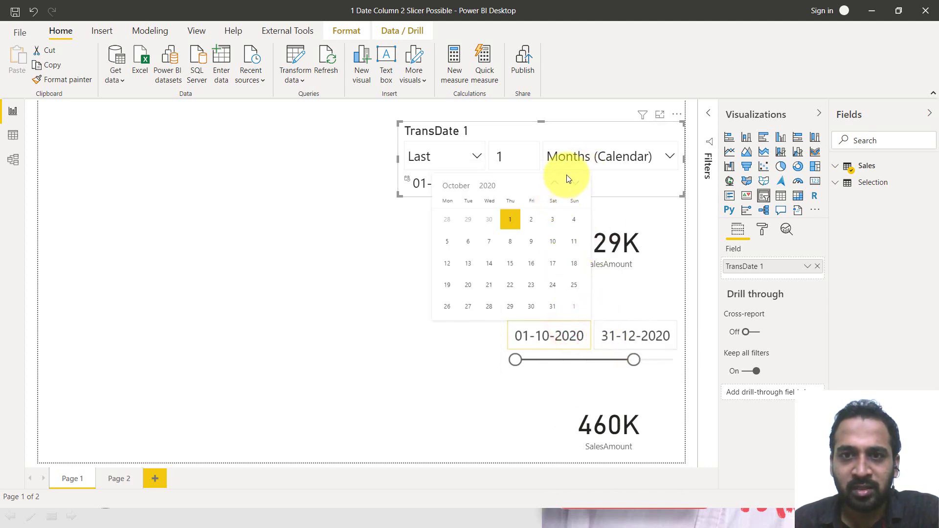
{"action": "left_click", "coordinate": [574, 182]}
{"action": "left_click", "coordinate": [574, 182]}
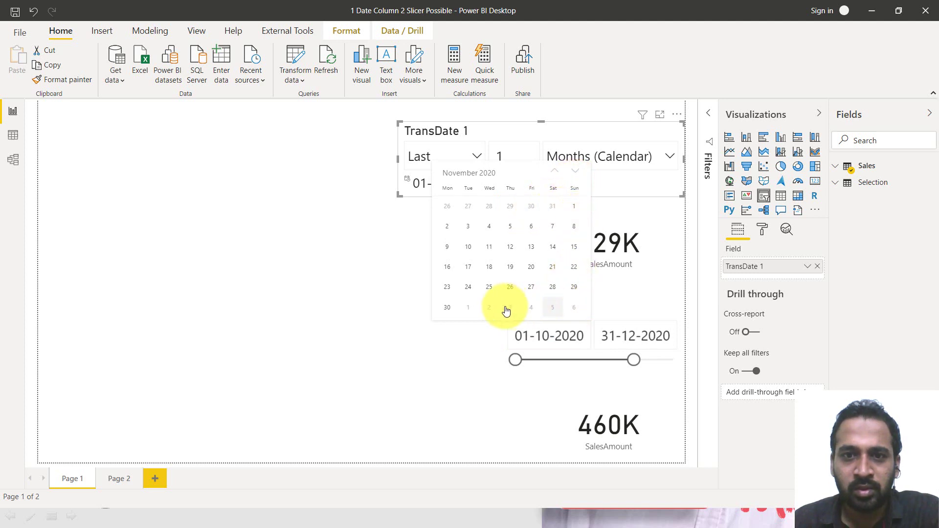
{"action": "left_click", "coordinate": [474, 308]}
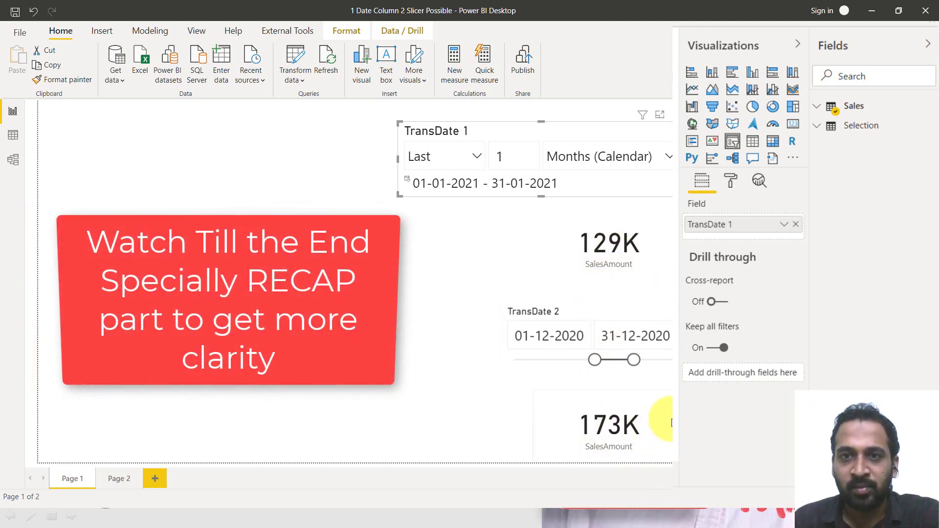
{"action": "left_click", "coordinate": [816, 105]}
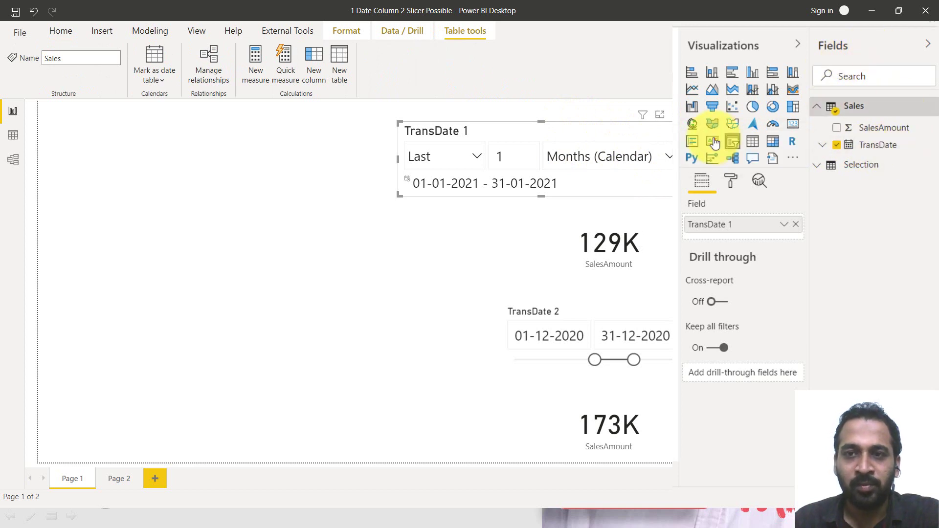
{"action": "left_click", "coordinate": [668, 131]}
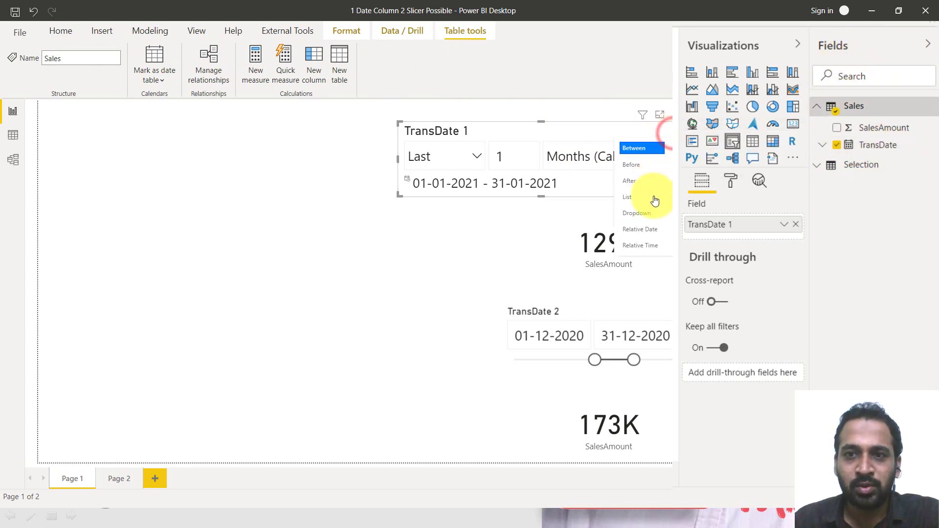
{"action": "left_click", "coordinate": [564, 133]}
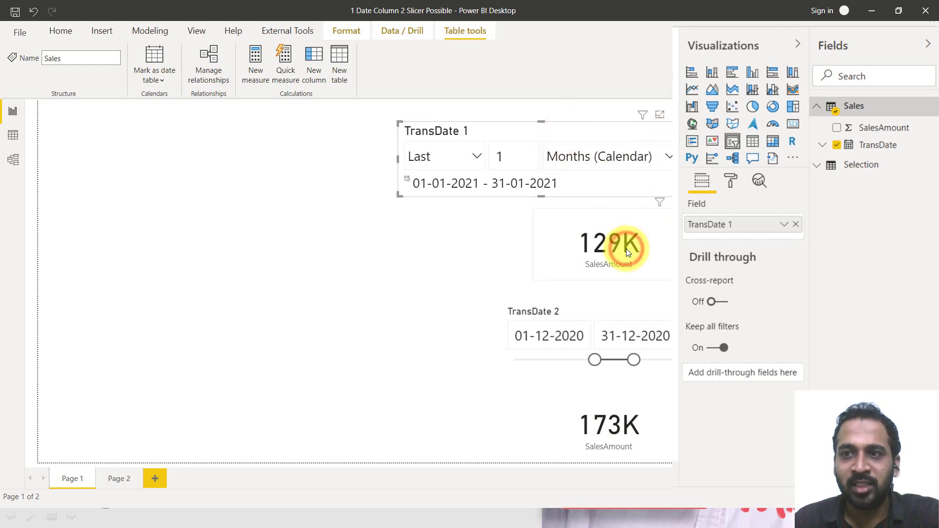
{"action": "left_click", "coordinate": [626, 248]}
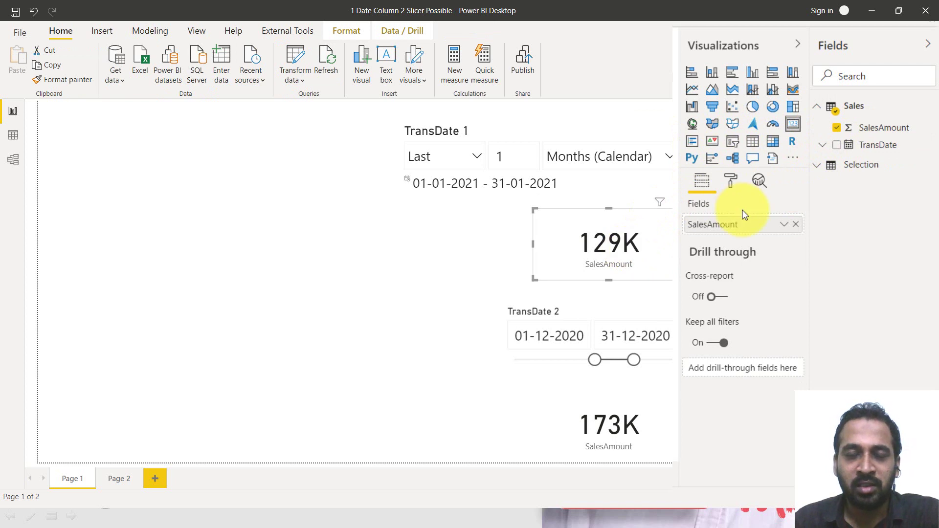
{"action": "left_click", "coordinate": [783, 225]}
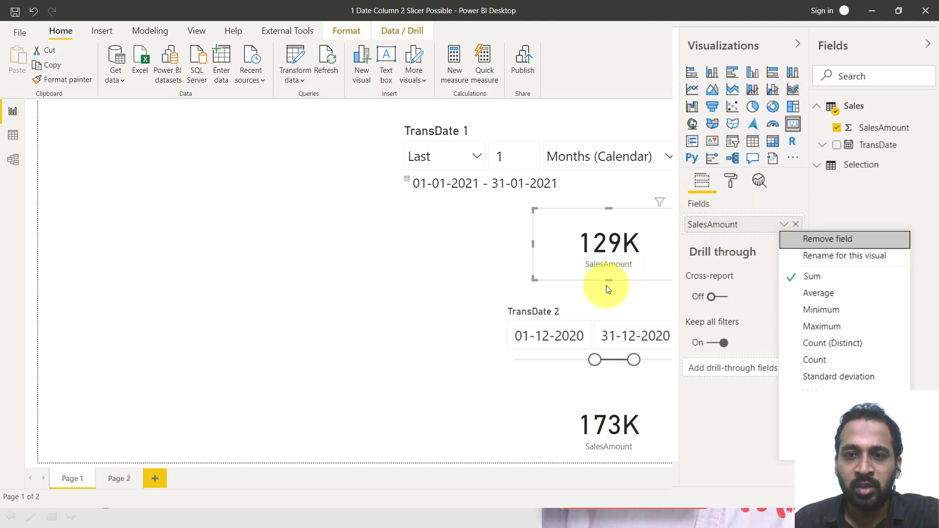
{"action": "left_click", "coordinate": [577, 311]}
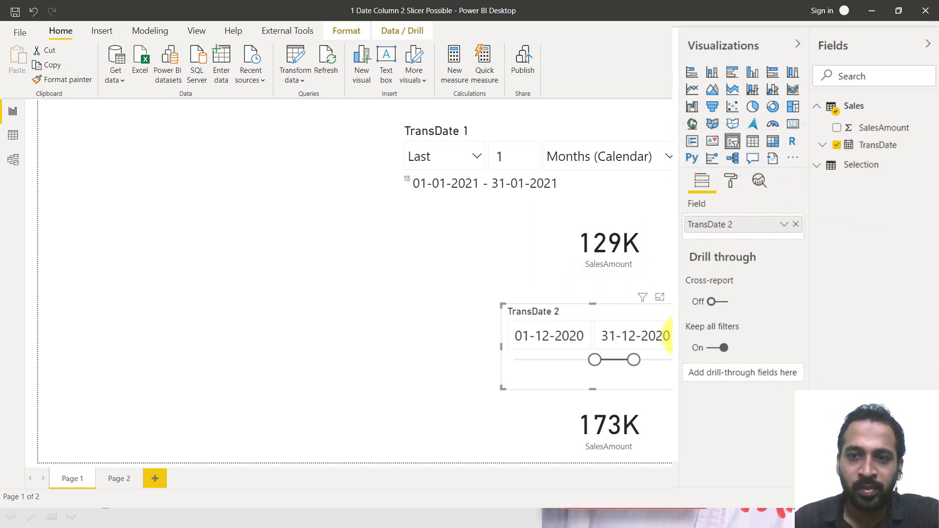
{"action": "left_click", "coordinate": [668, 306]}
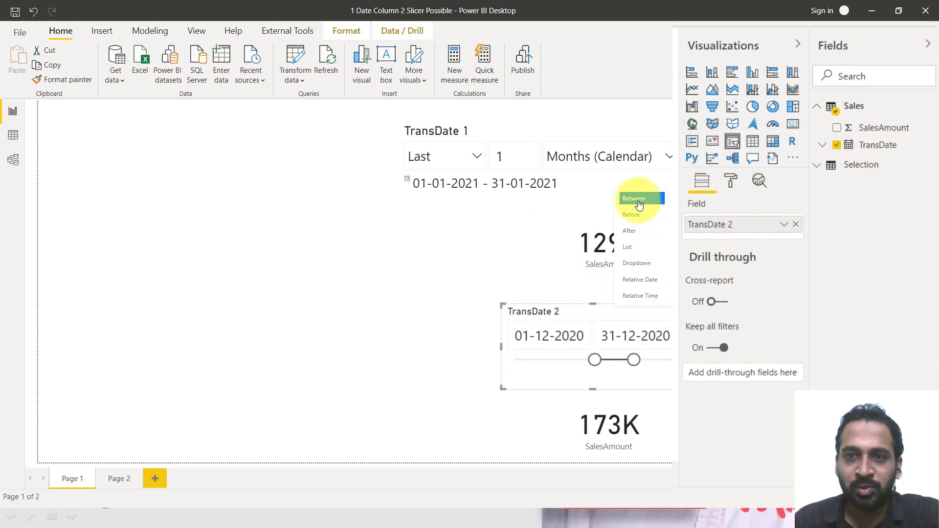
{"action": "left_click", "coordinate": [613, 436]}
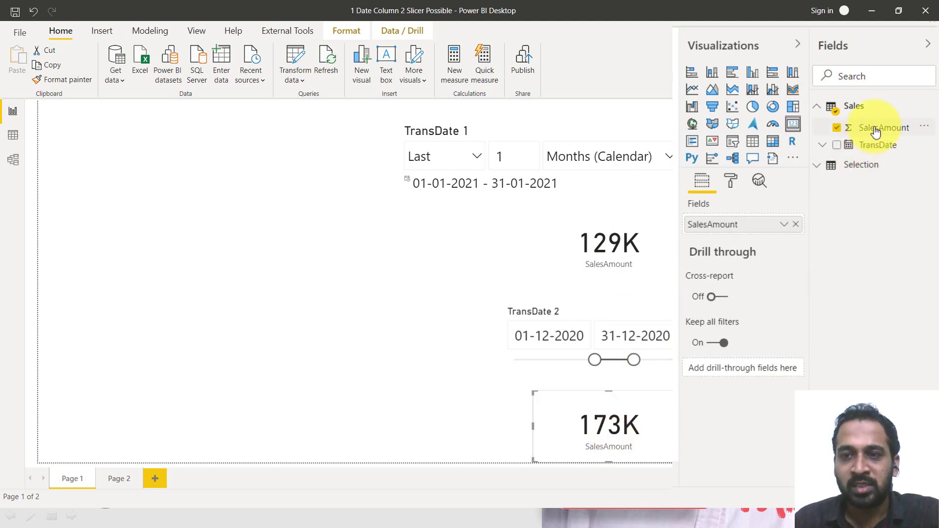
{"action": "left_click", "coordinate": [784, 224]}
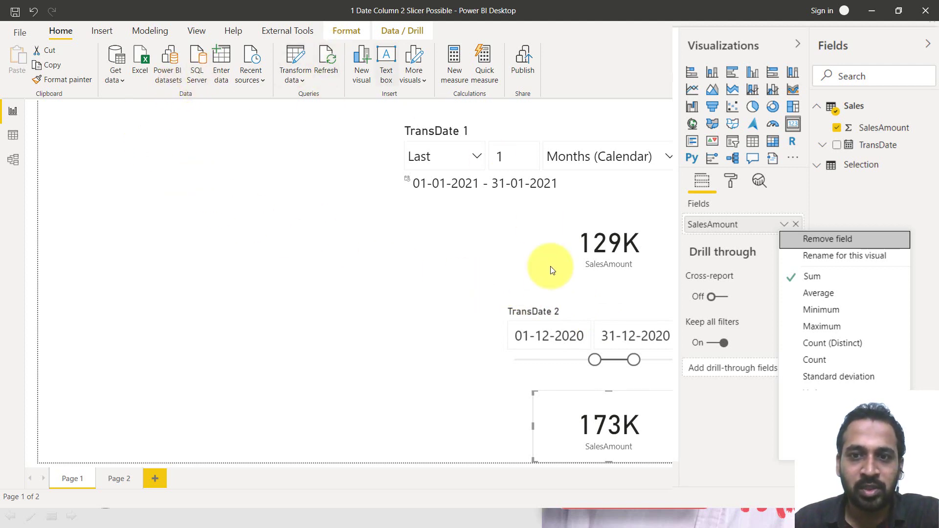
{"action": "left_click", "coordinate": [532, 132]}
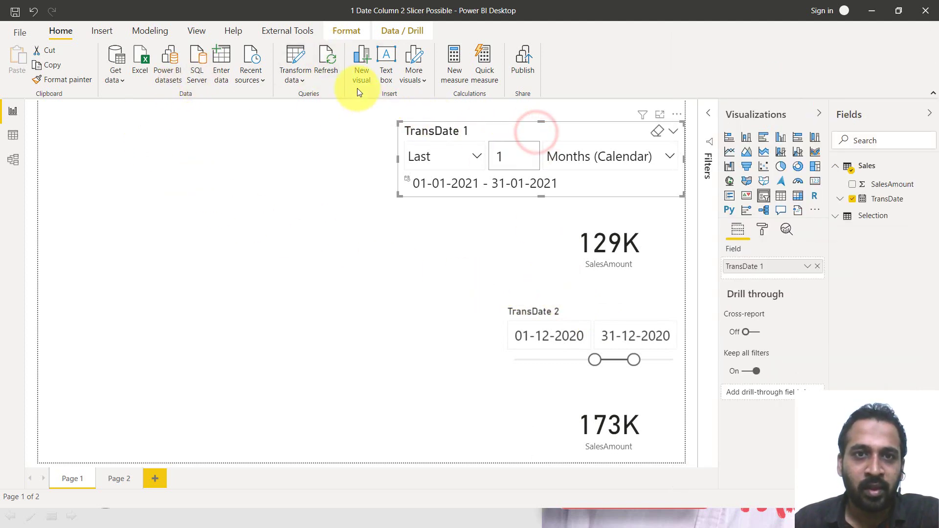
- In Edit interactions, set None so TransDate 1 and TransDate 2 don't filter each other or the 129K card
{"action": "left_click", "coordinate": [355, 34]}
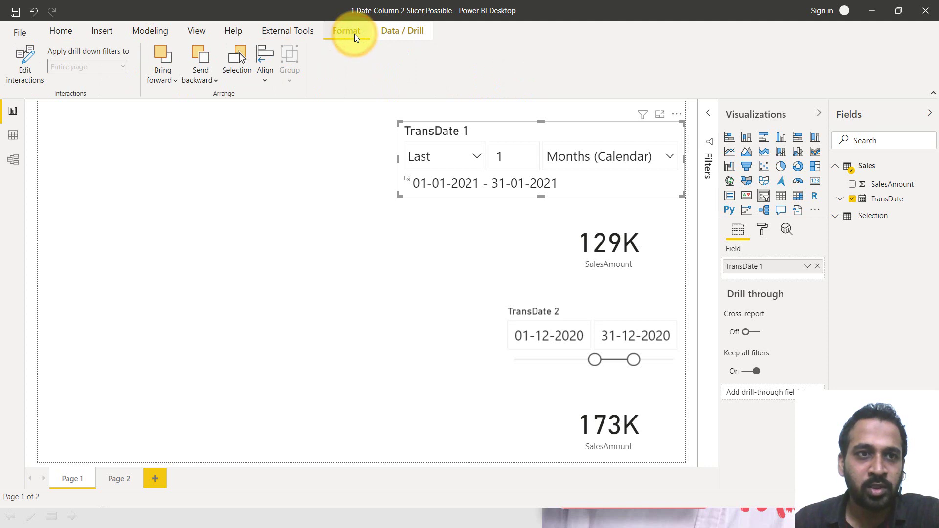
{"action": "left_click", "coordinate": [31, 66]}
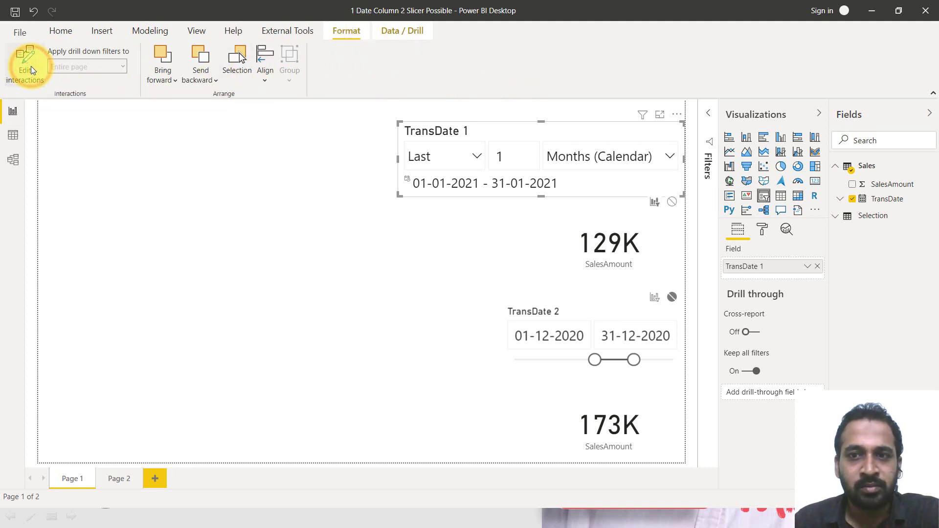
{"action": "left_click", "coordinate": [671, 299]}
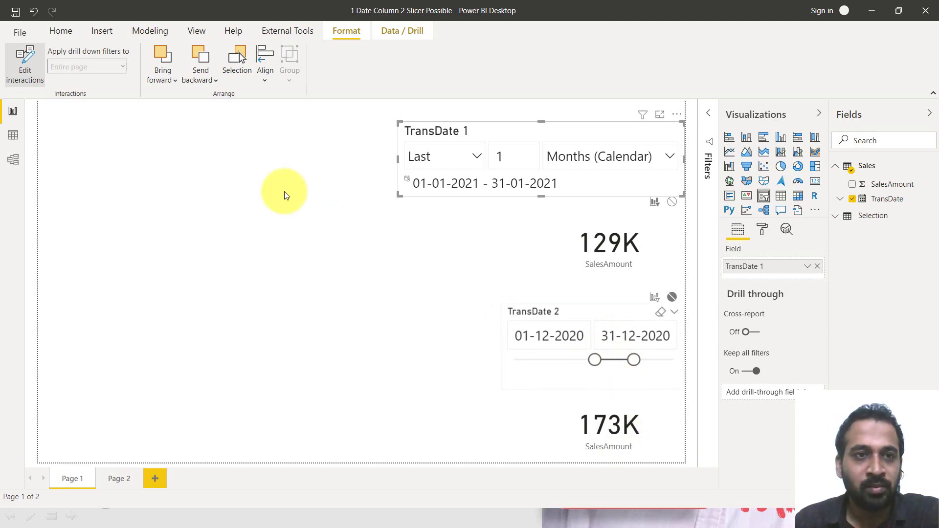
{"action": "left_click", "coordinate": [581, 308]}
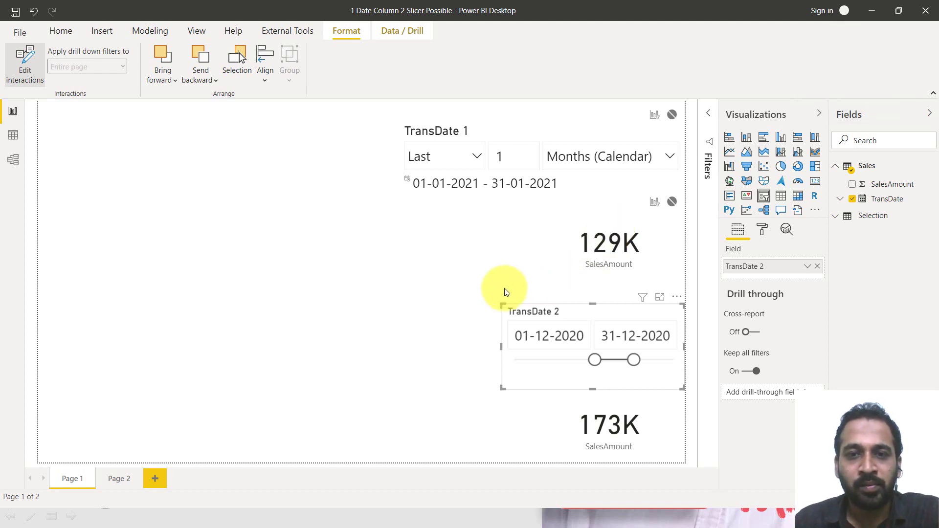
{"action": "left_click", "coordinate": [485, 269]}
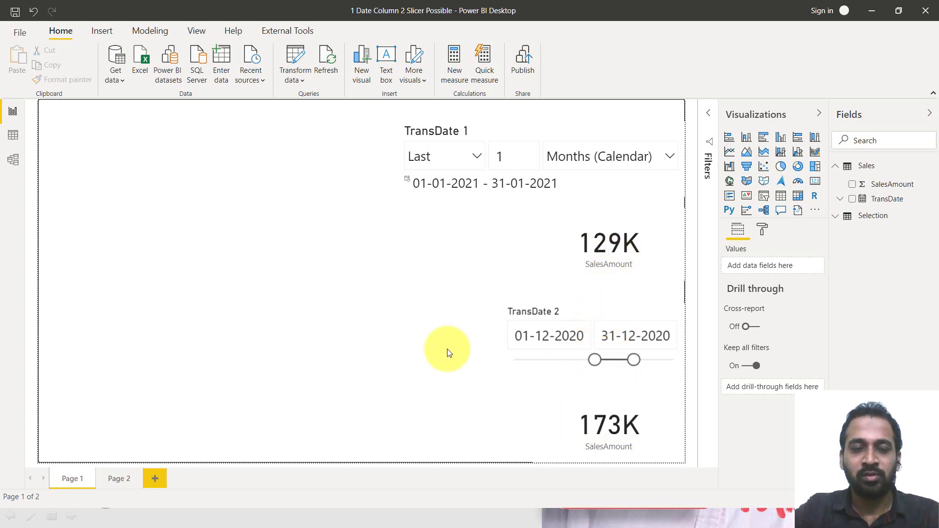
- Launch Calculator from the Run prompt
{"action": "key", "text": "super+r"}
{"action": "type", "text": "C:"}
{"action": "key", "text": "Return"}
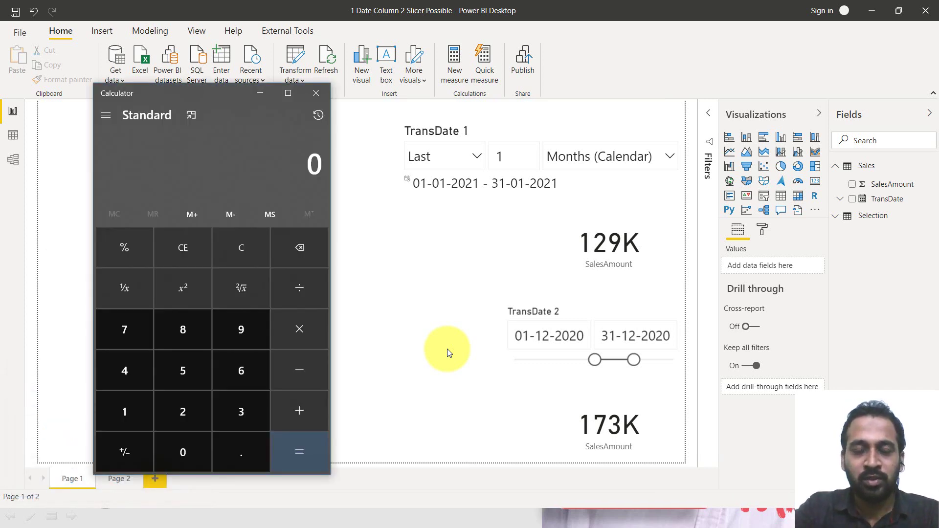
- Calculate 129 − 173 = −44, then go back to the Power BI report
{"action": "type", "text": "129"}
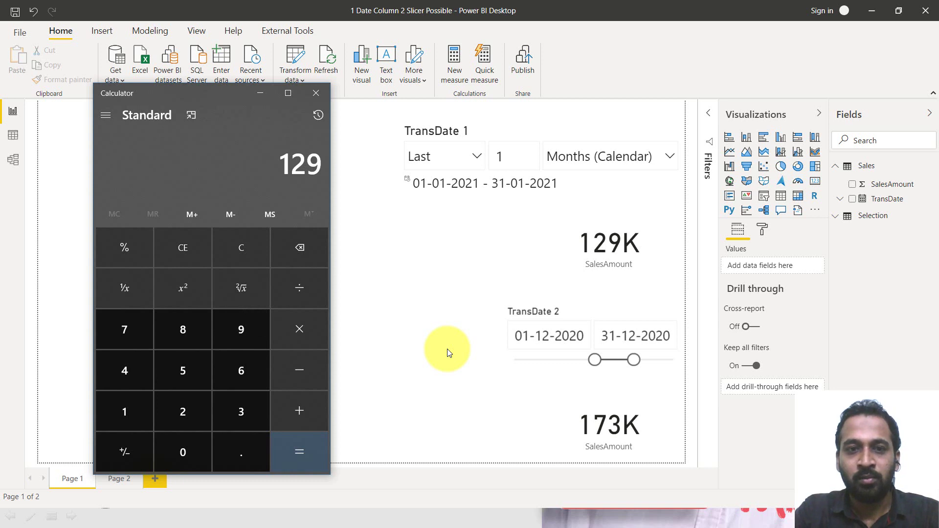
{"action": "key", "text": "minus"}
{"action": "type", "text": "173"}
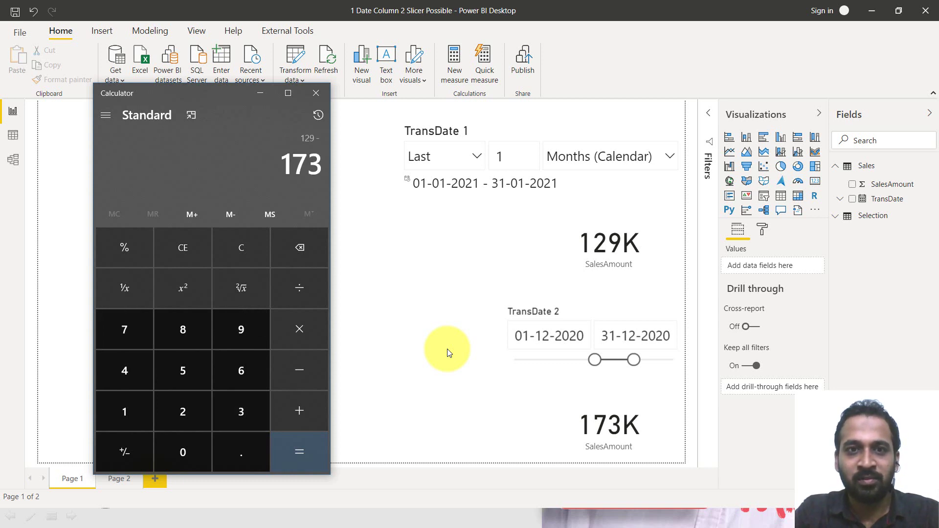
{"action": "key", "text": "Return"}
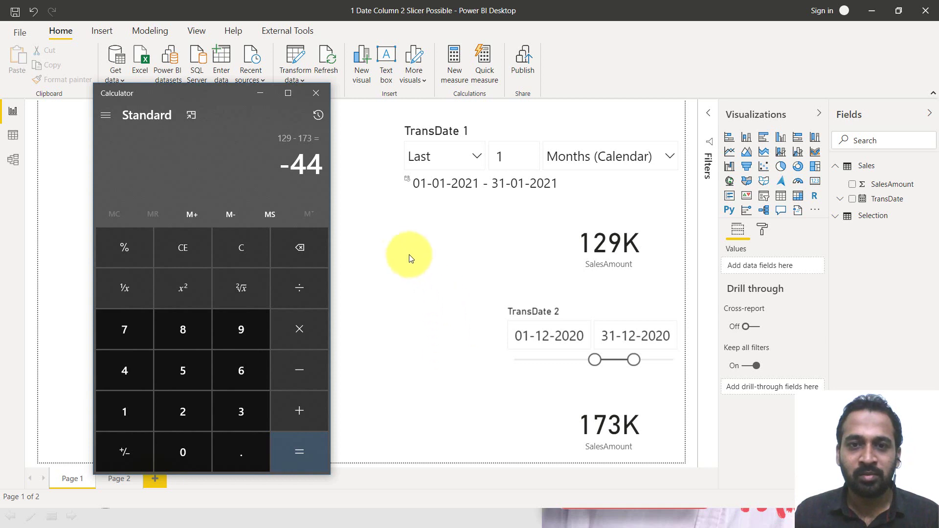
{"action": "left_click", "coordinate": [380, 252]}
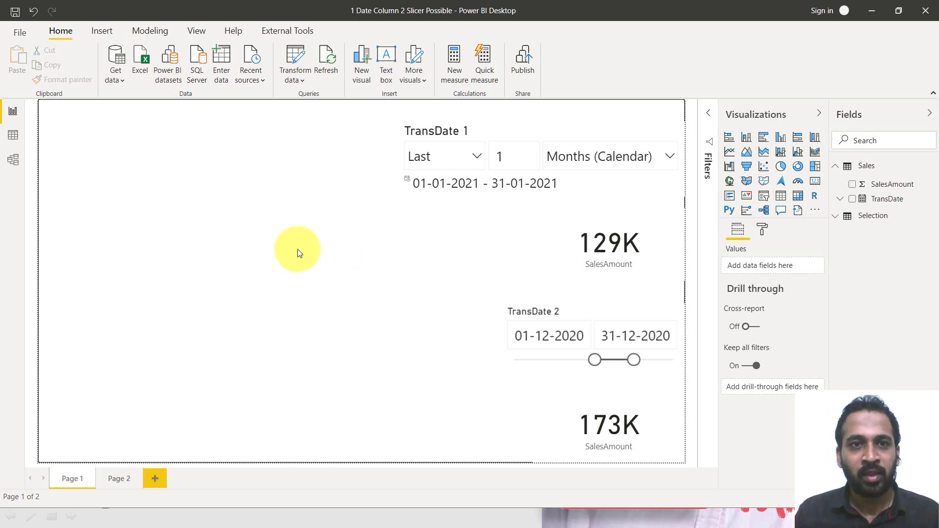
- Start a new calculated table DateTable = CALENDAR(MIN(Sales[TransDate]) from the Modeling tab
{"action": "left_click", "coordinate": [154, 28]}
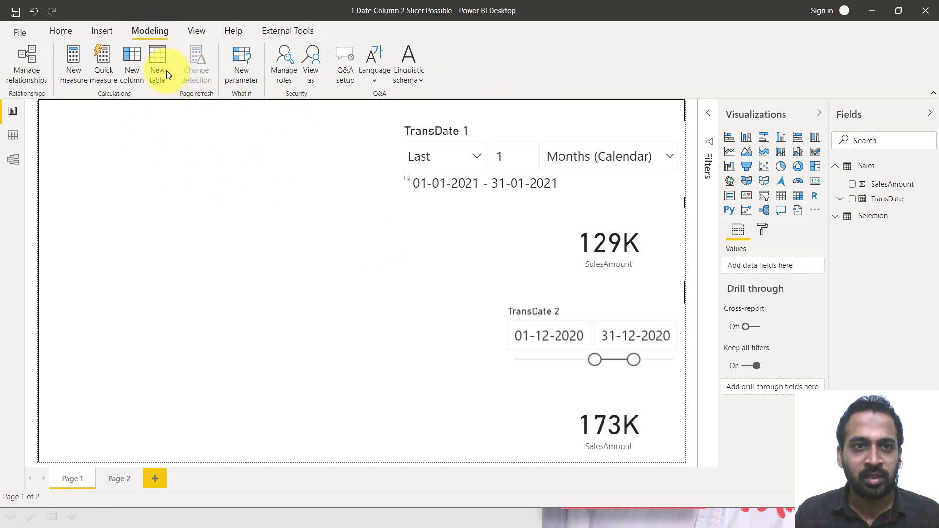
{"action": "left_click", "coordinate": [163, 68]}
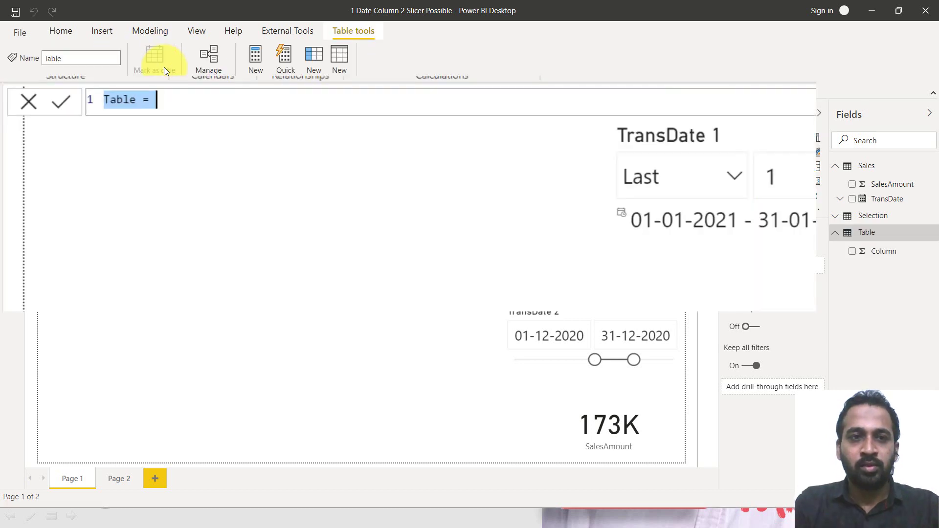
{"action": "type", "text": "daTE"}
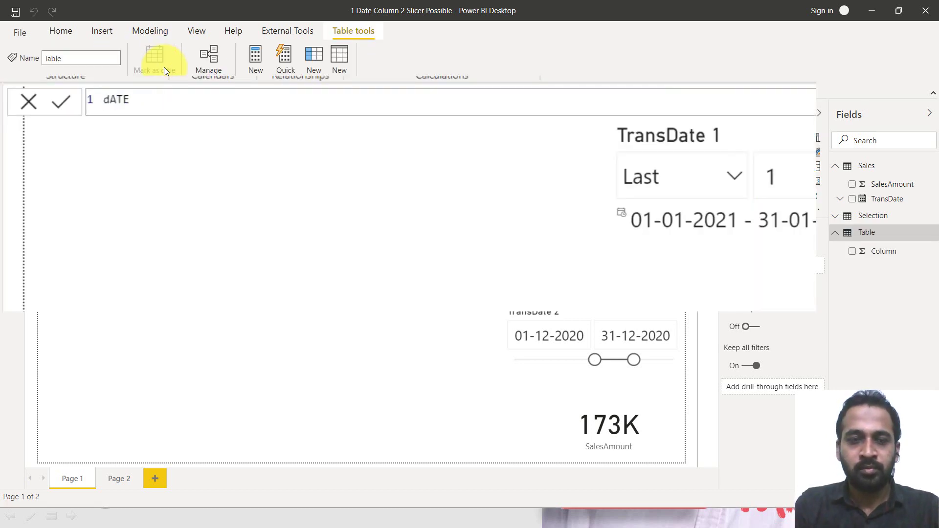
{"action": "key", "text": "BackSpace"}
{"action": "key", "text": "BackSpace"}
{"action": "key", "text": "BackSpace"}
{"action": "key", "text": "BackSpace"}
{"action": "type", "text": "DateTable"}
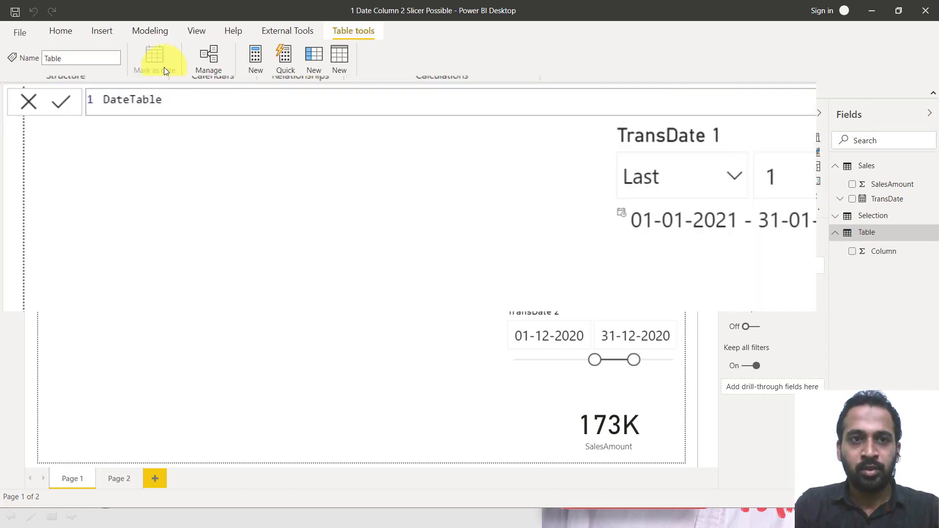
{"action": "type", "text": " = calen"}
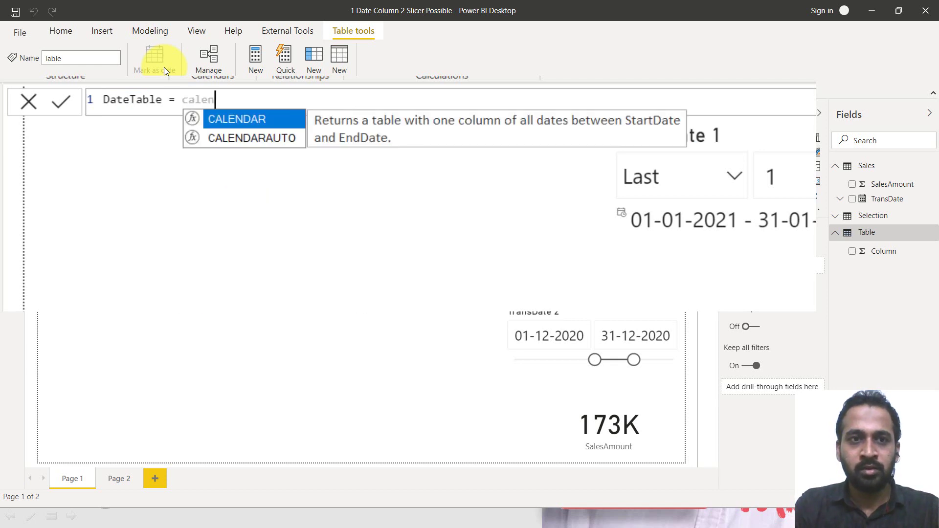
{"action": "key", "text": "Tab"}
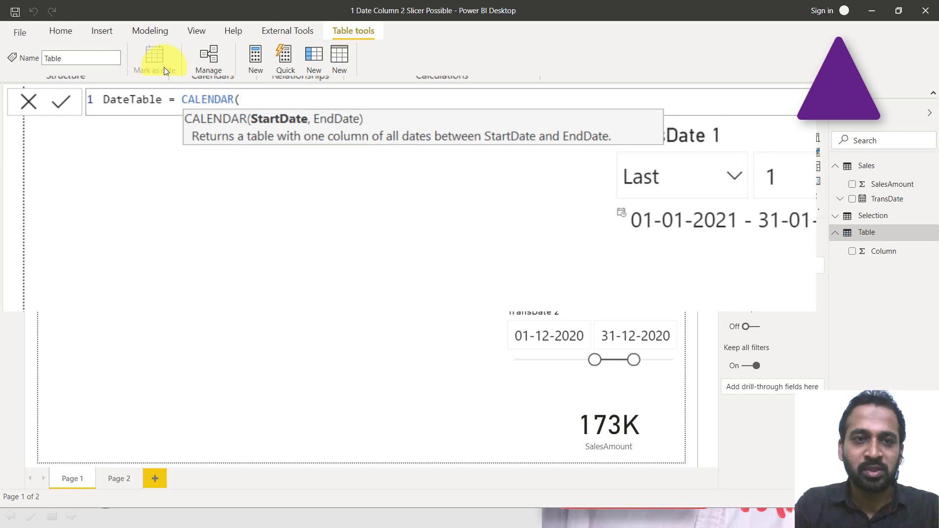
{"action": "type", "text": "min(tran"}
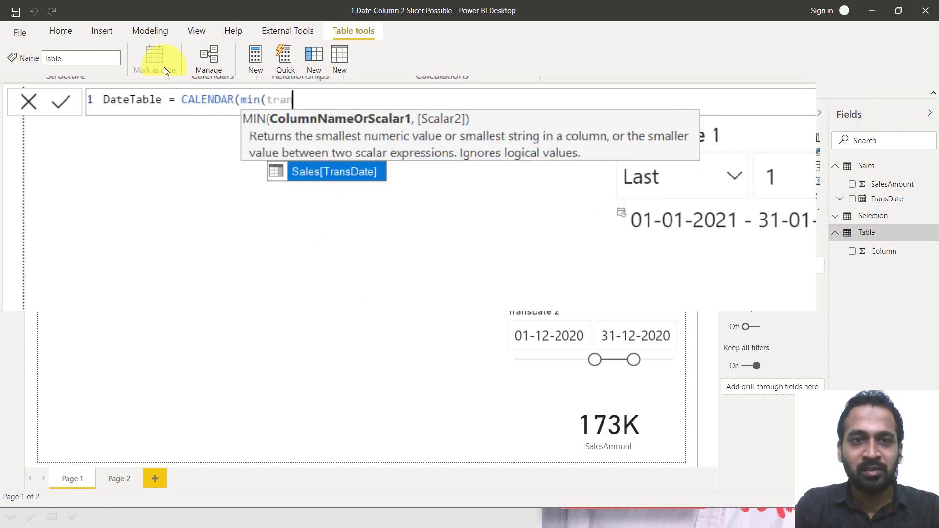
{"action": "key", "text": "Tab"}
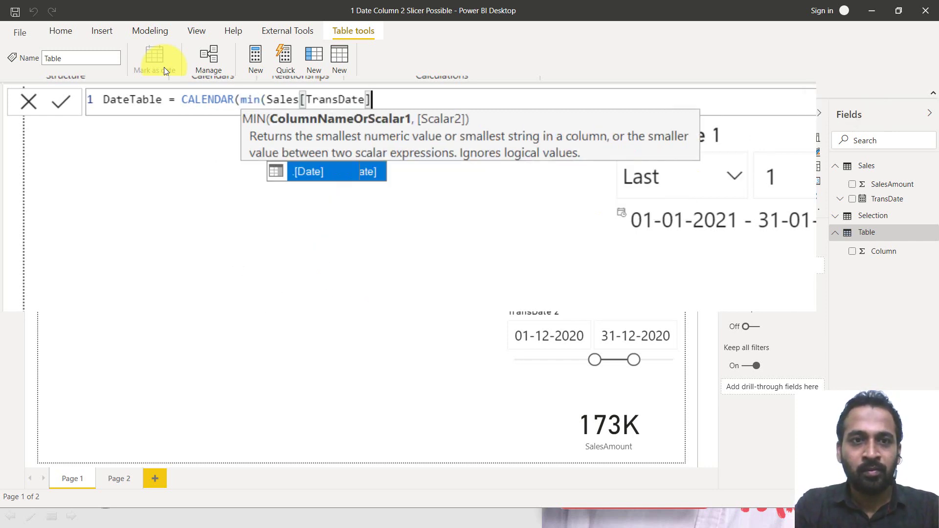
- Finish the formula with MAX(Sales[TransDate]), commit it, and view DateTable's rows in Data view
{"action": "type", "text": "), max"}
{"action": "key", "text": "Tab"}
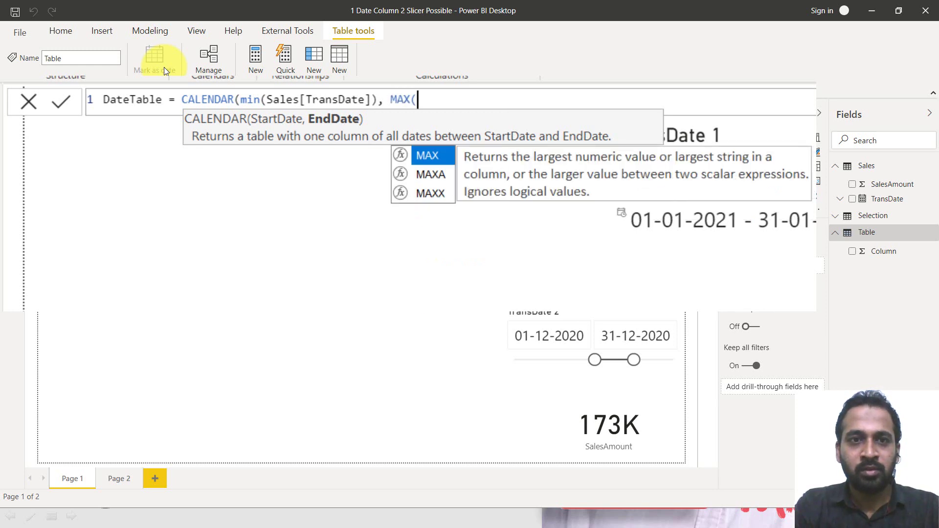
{"action": "type", "text": "tran"}
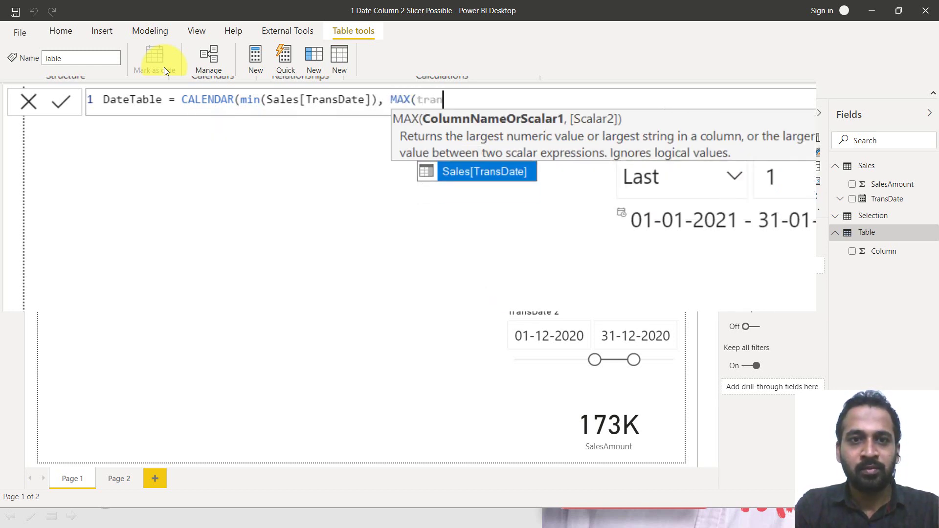
{"action": "key", "text": "Tab"}
{"action": "type", "text": "))"}
{"action": "key", "text": "Return"}
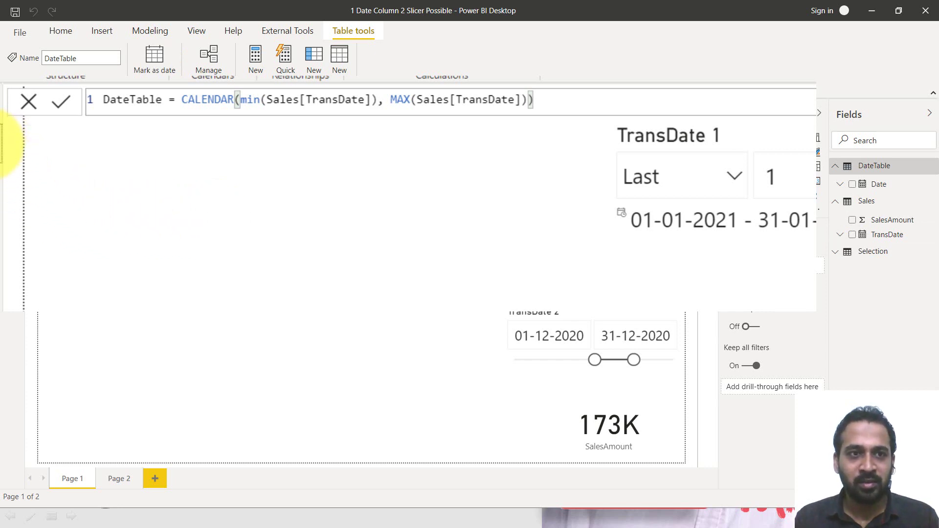
{"action": "left_click", "coordinate": [2, 152]}
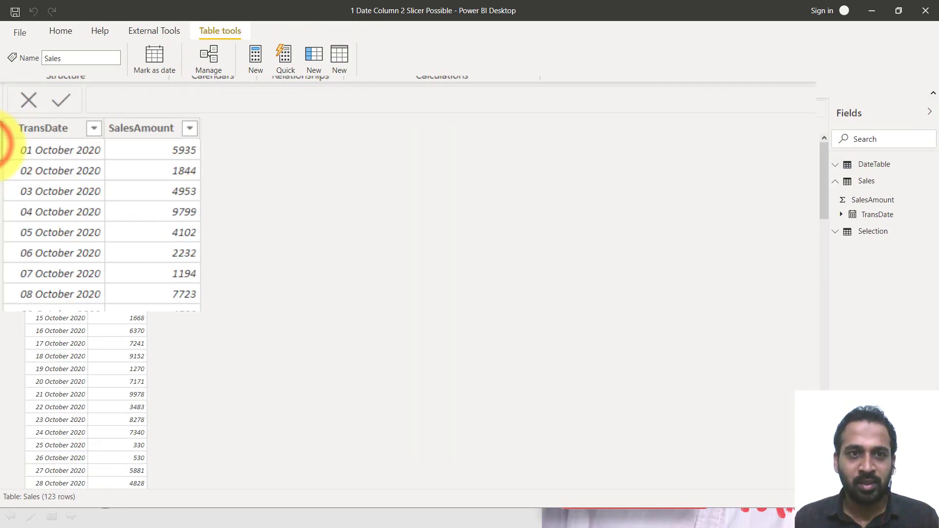
{"action": "left_click", "coordinate": [874, 166]}
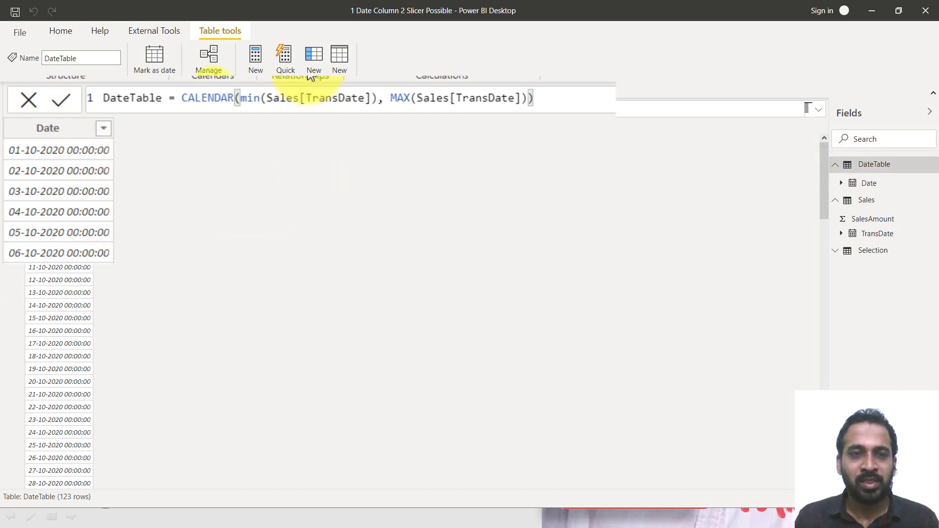
- Check Manage relationships lists none, close it, and return to Report view
{"action": "left_click", "coordinate": [209, 53]}
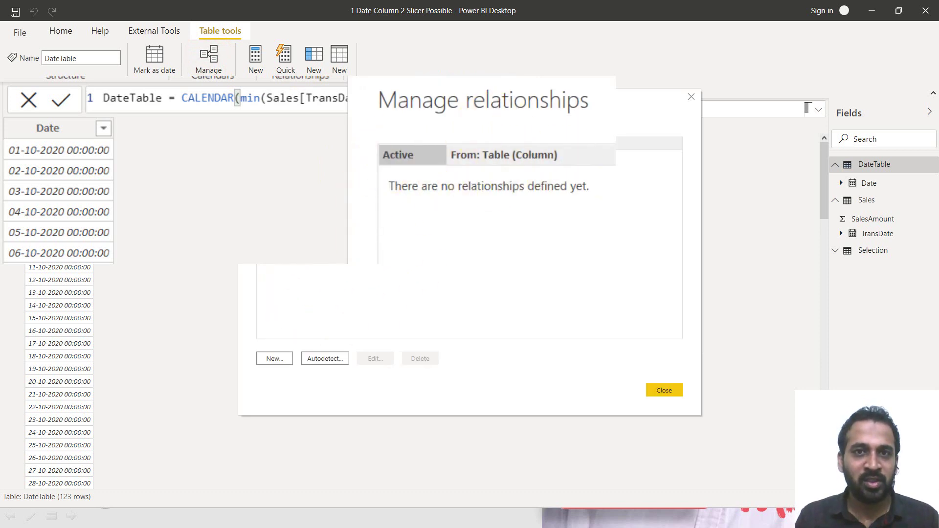
{"action": "left_click", "coordinate": [658, 392]}
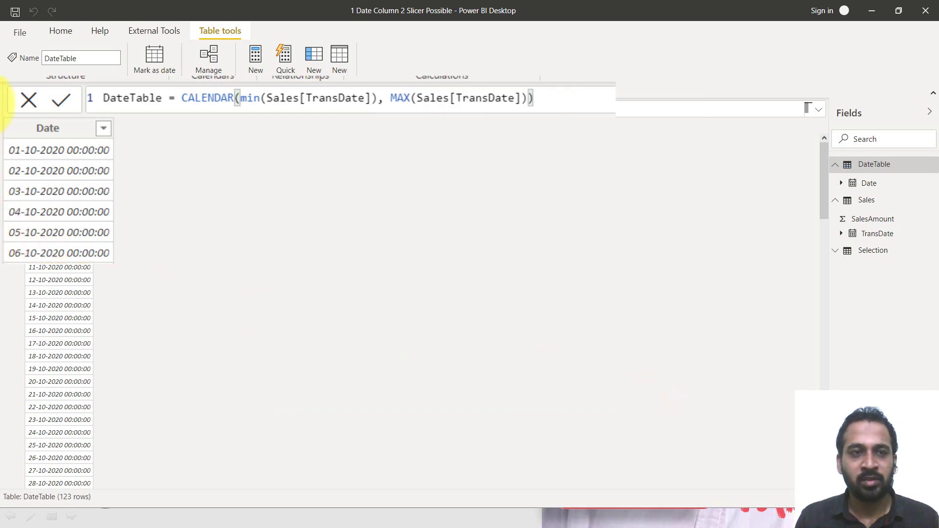
{"action": "left_click", "coordinate": [6, 104]}
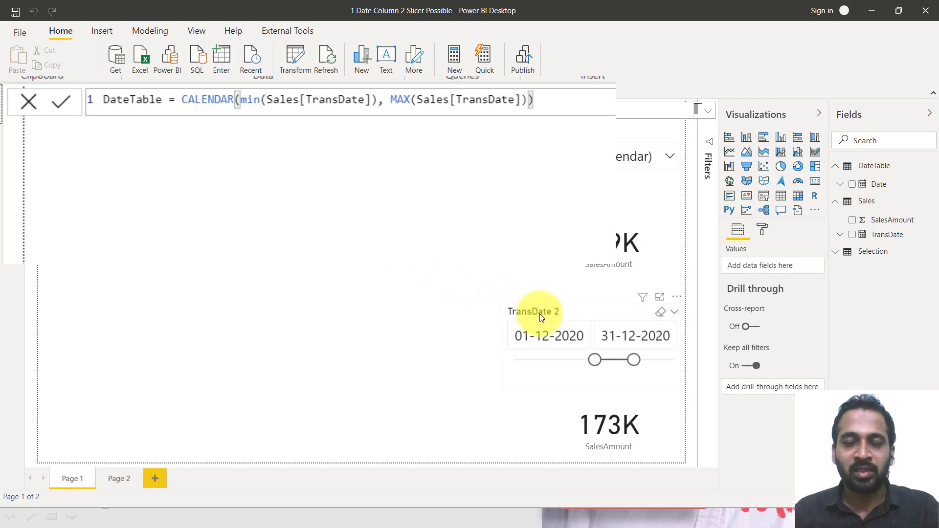
- Copy the TransDate 2 slicer to near the page centre
{"action": "left_click", "coordinate": [579, 316]}
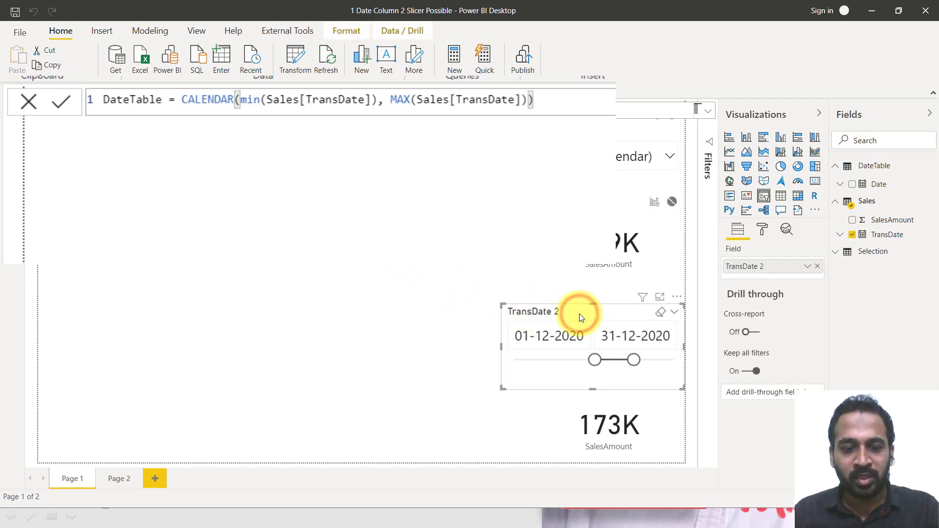
{"action": "left_click", "coordinate": [344, 312]}
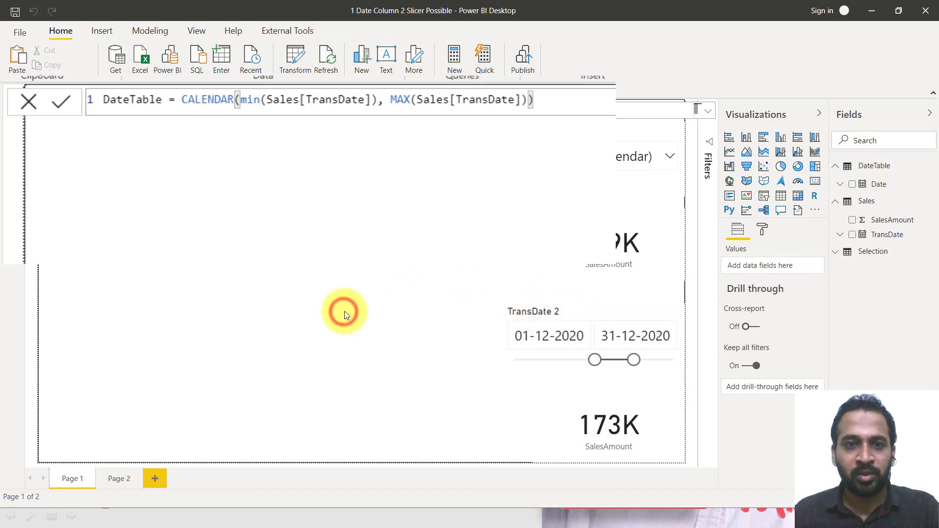
{"action": "left_click", "coordinate": [509, 318]}
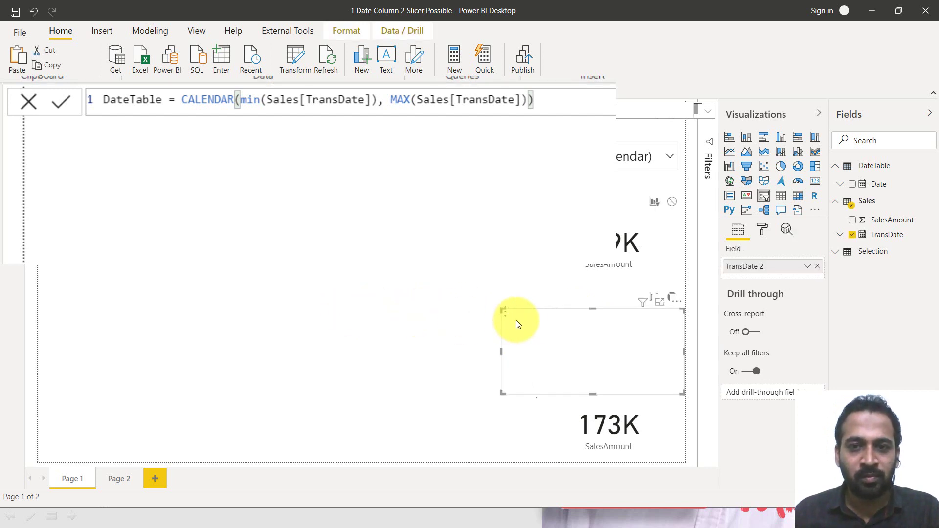
{"action": "left_click_drag", "start_coordinate": [525, 317], "coordinate": [230, 304]}
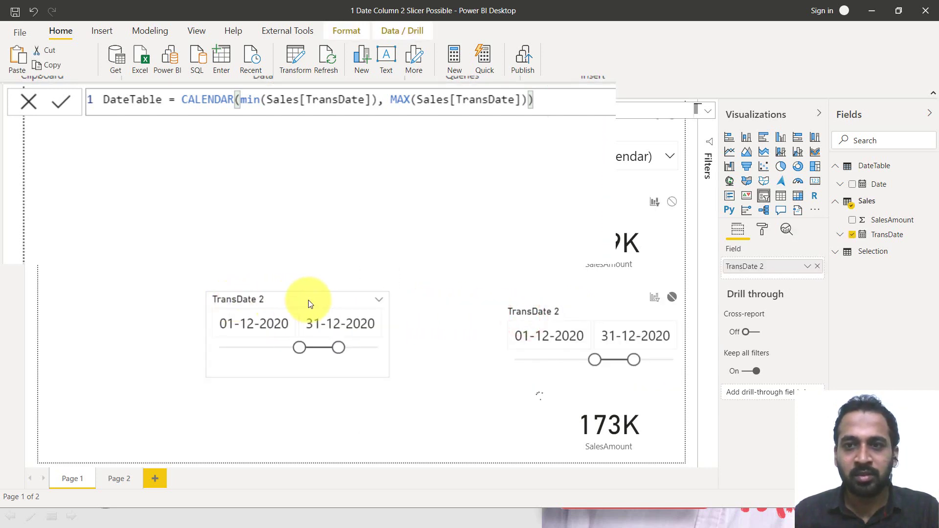
- Switch the copied slicer's field to DateTable > Date and rename it 'Master Date Calendar'
{"action": "left_click", "coordinate": [817, 267]}
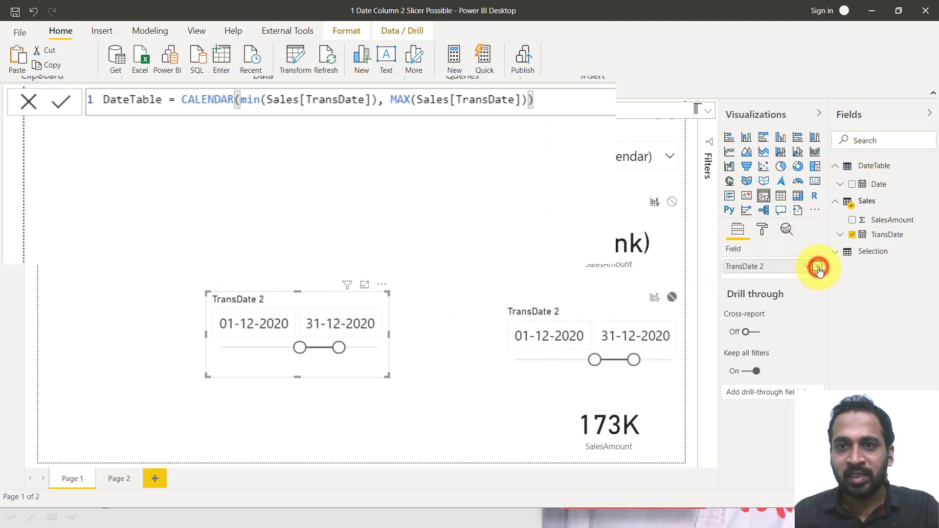
{"action": "left_click", "coordinate": [852, 185]}
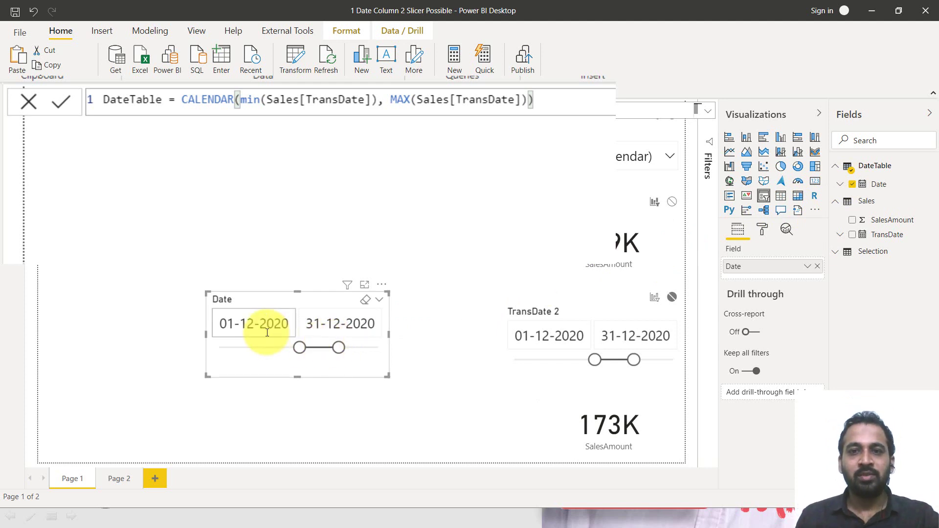
{"action": "left_click", "coordinate": [752, 266]}
{"action": "left_click", "coordinate": [752, 266]}
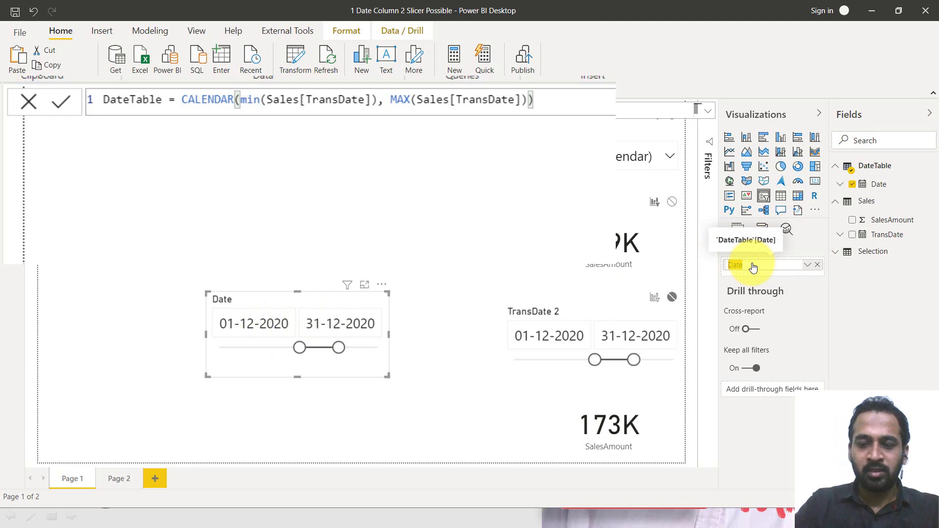
{"action": "type", "text": "Master Date"}
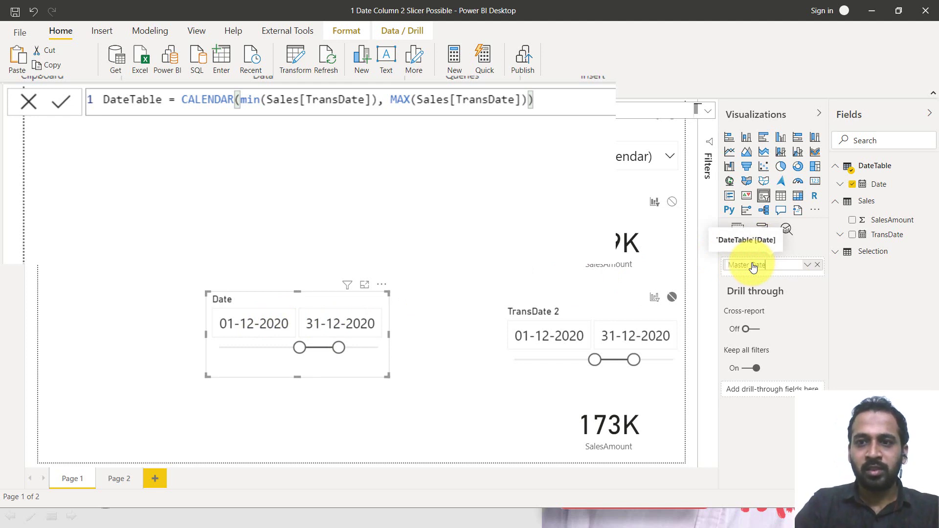
{"action": "type", "text": " Calendar"}
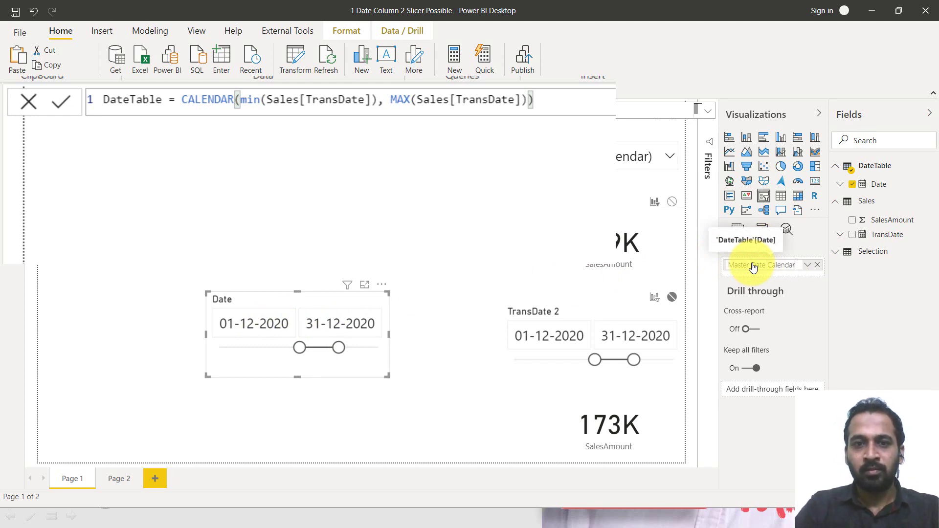
{"action": "key", "text": "Return"}
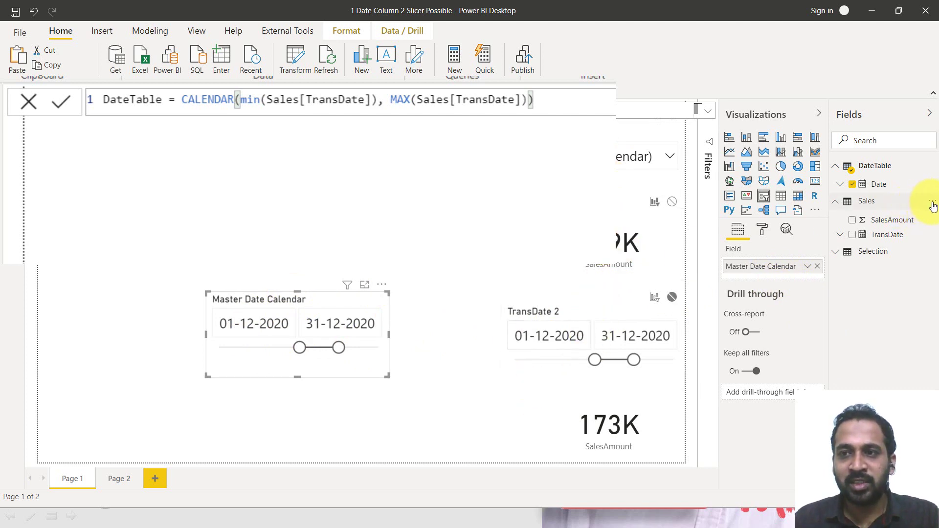
{"action": "left_click", "coordinate": [931, 205]}
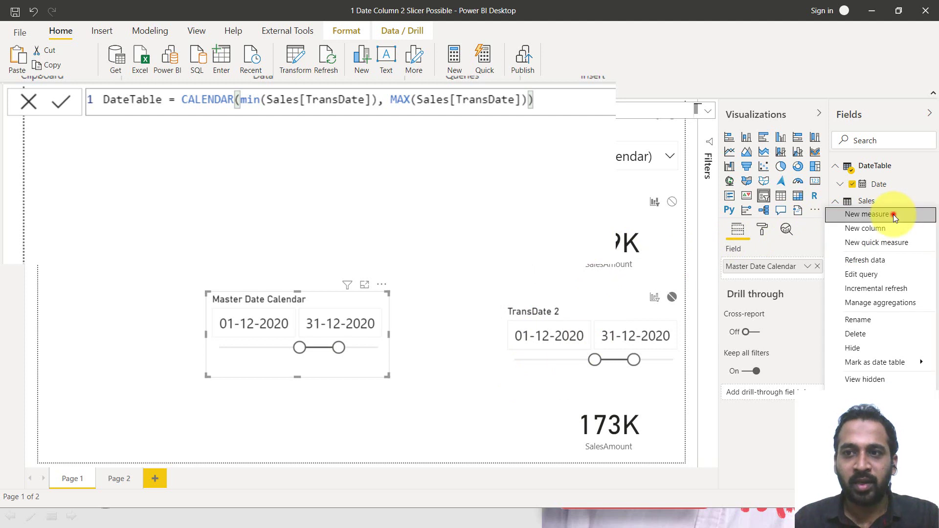
- Add the measure SumSales = SUM(Sales[SalesAmount]) to the Sales table
{"action": "left_click", "coordinate": [893, 215]}
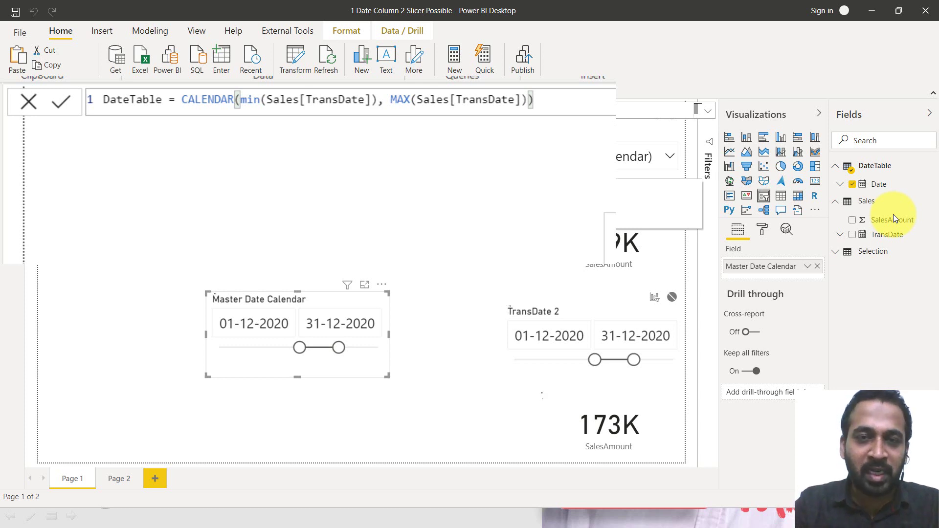
{"action": "type", "text": "SumSales ="}
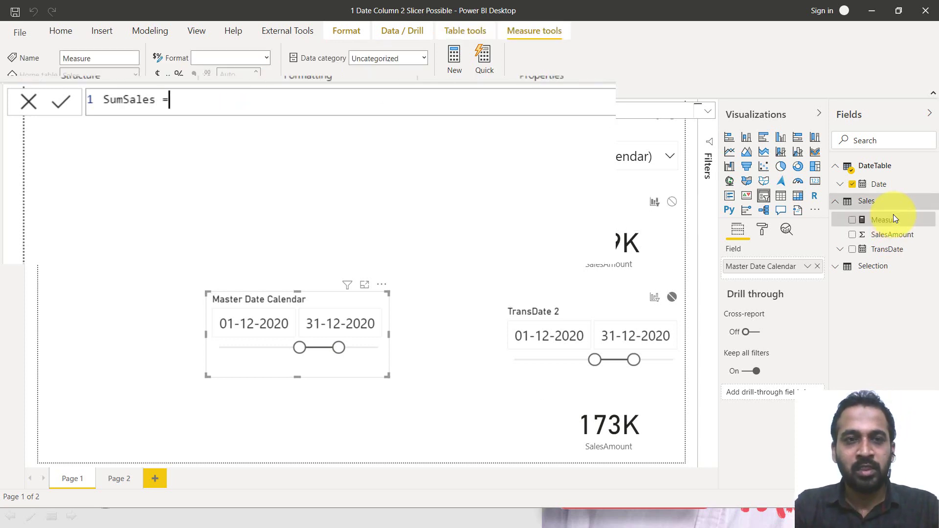
{"action": "type", "text": " sum(sale"}
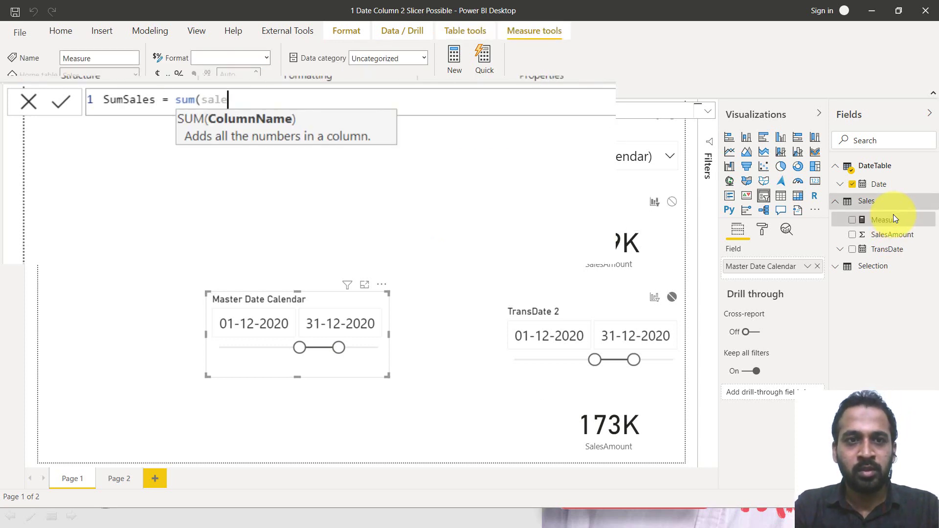
{"action": "key", "text": "Down"}
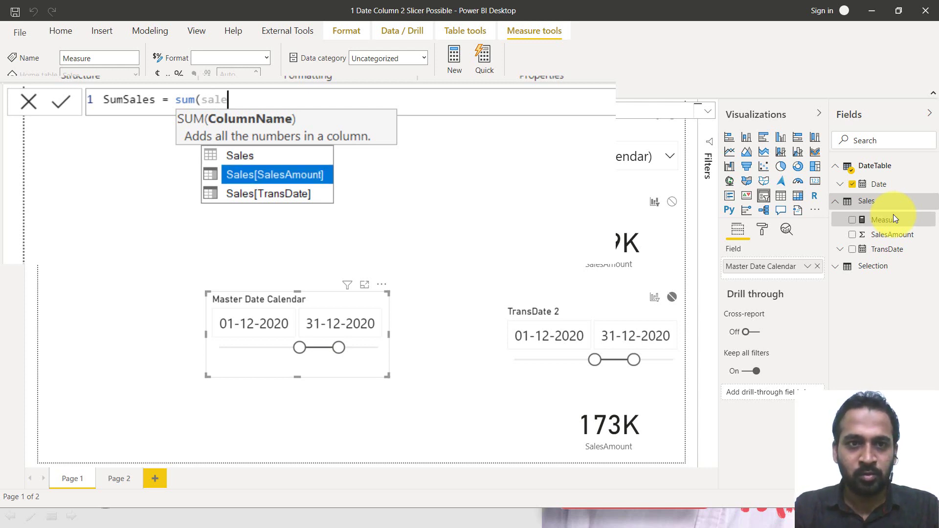
{"action": "key", "text": "Tab"}
{"action": "type", "text": ")"}
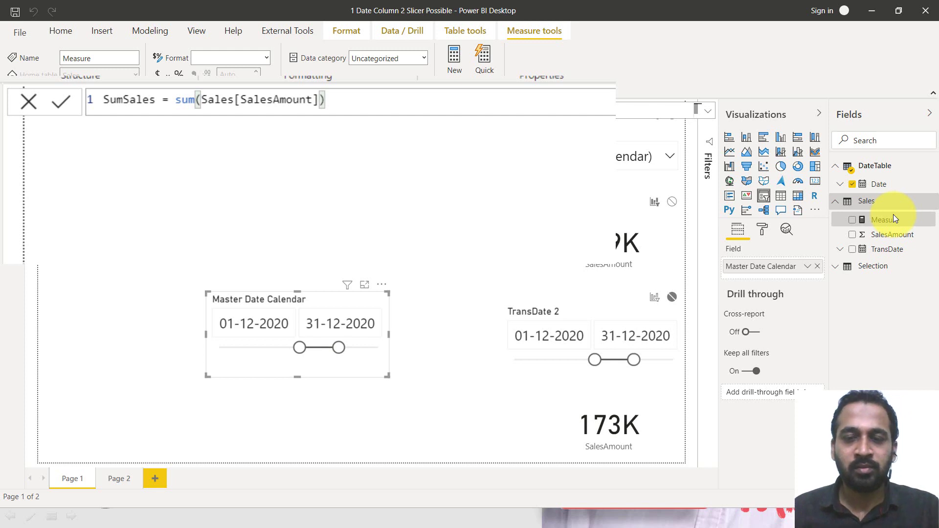
{"action": "key", "text": "Return"}
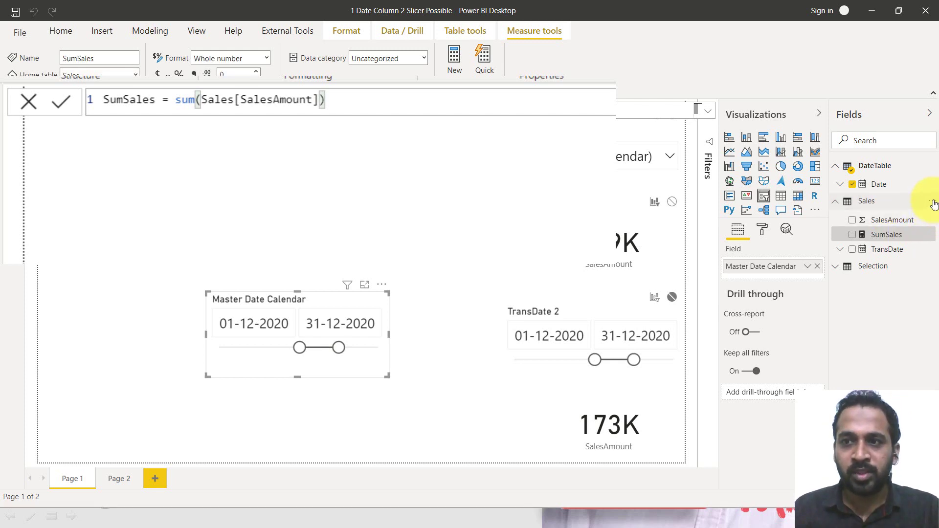
{"action": "left_click", "coordinate": [932, 203]}
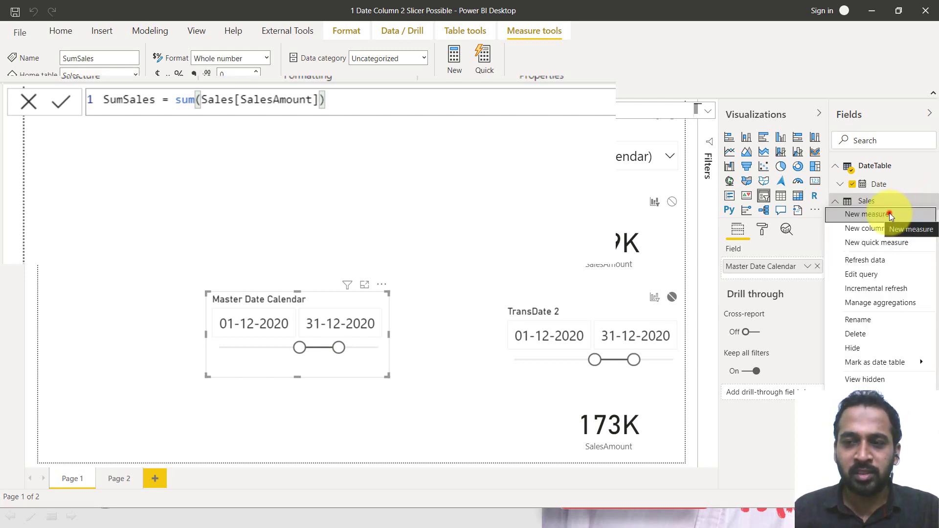
- Start a new measure SumSales Calendar = CALCULATE(SUM(Sales[SalesAmount]), ALL(Sales[TransDate]),
{"action": "left_click", "coordinate": [889, 213]}
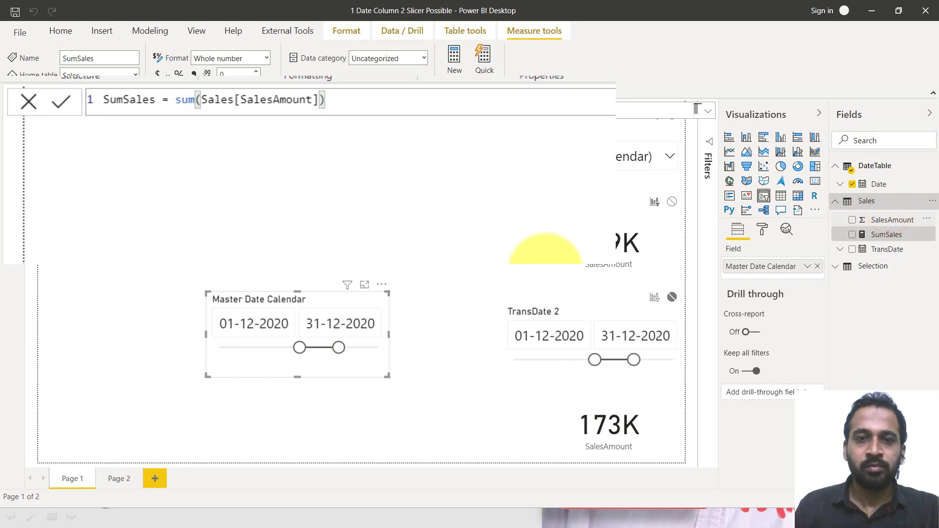
{"action": "type", "text": "SumS"}
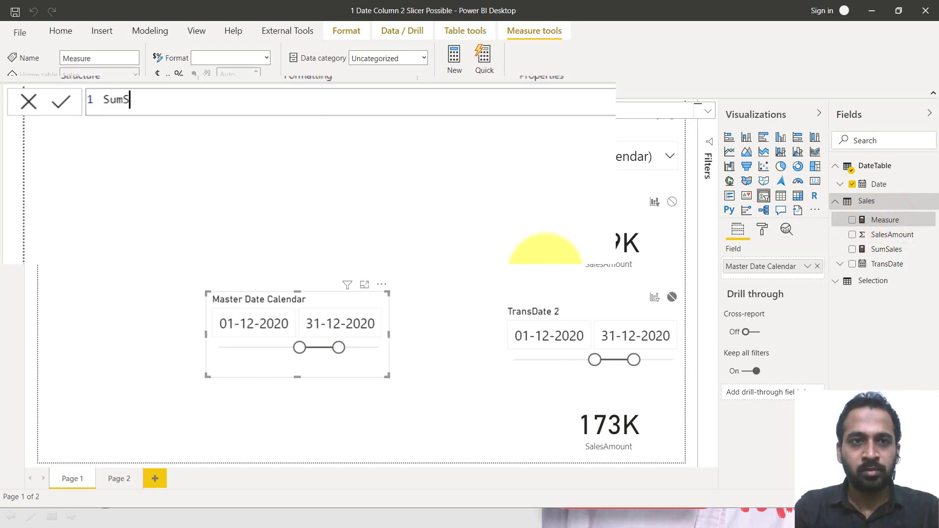
{"action": "type", "text": "ales Cal"}
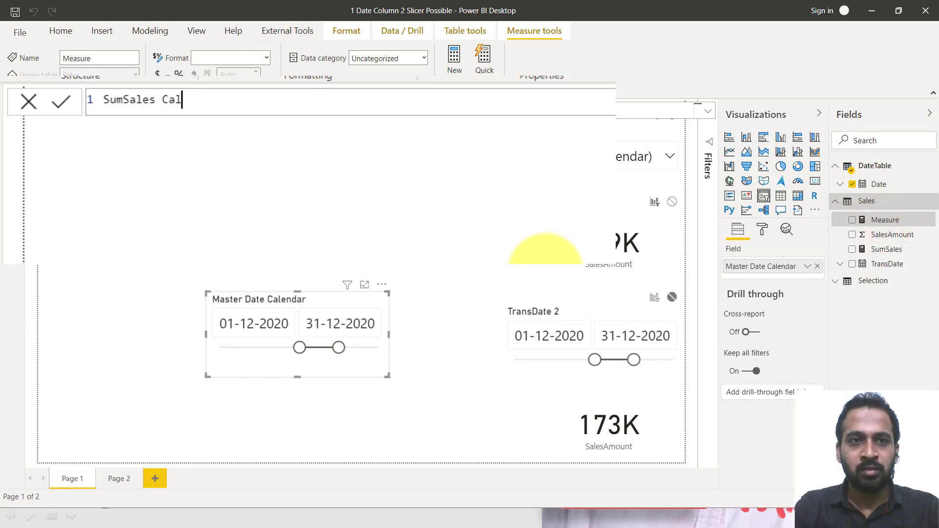
{"action": "type", "text": "endar = C"}
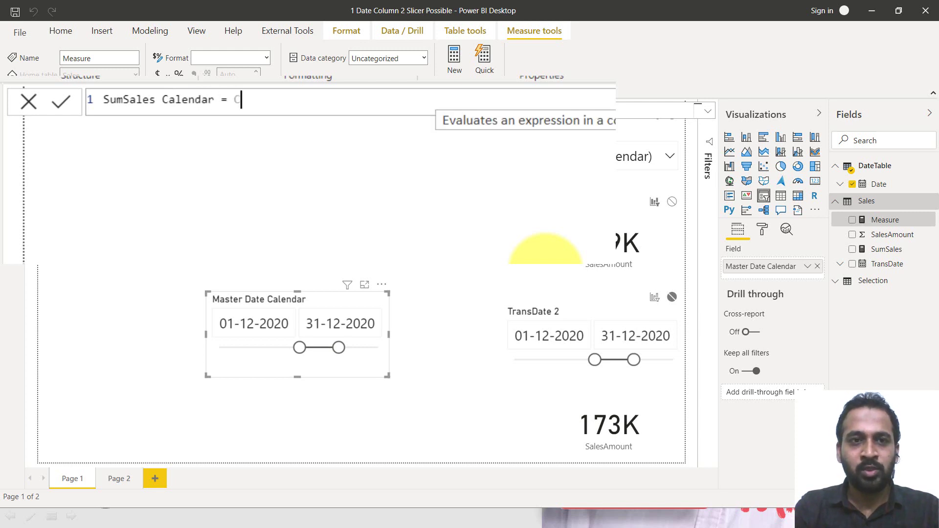
{"action": "type", "text": "ALCULATE( s"}
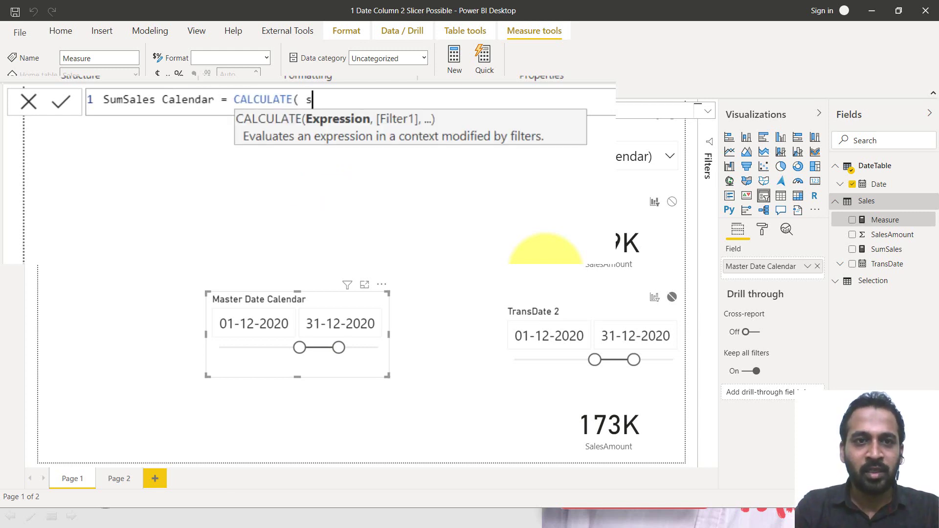
{"action": "type", "text": "um(sa"}
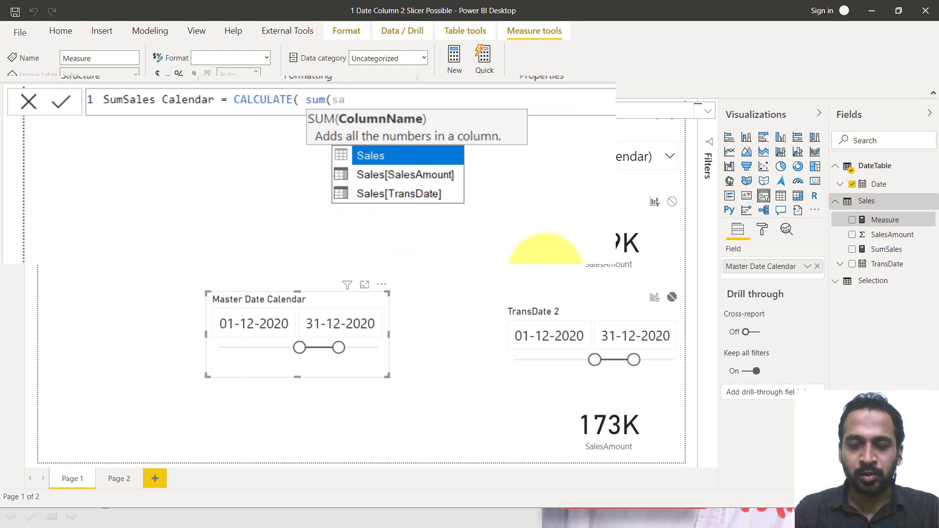
{"action": "key", "text": "Down"}
{"action": "key", "text": "Tab"}
{"action": "type", "text": "),"}
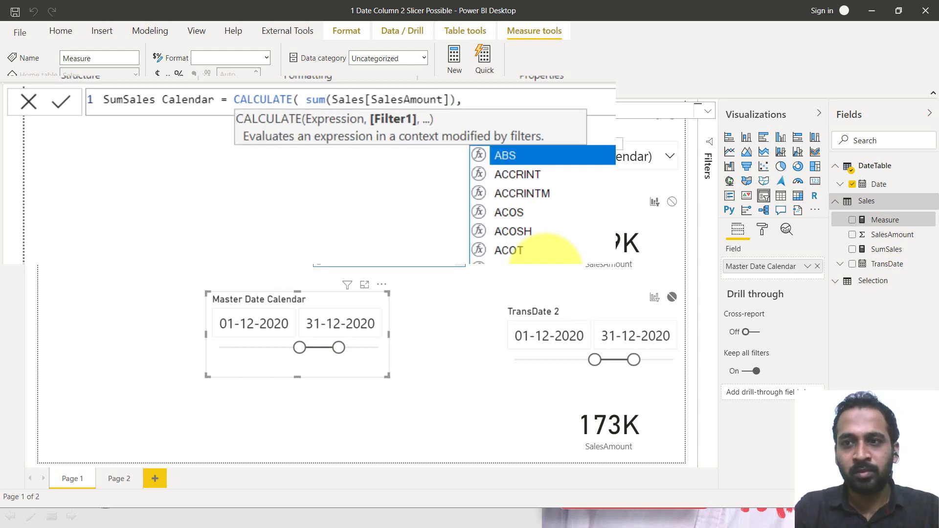
{"action": "type", "text": " All"}
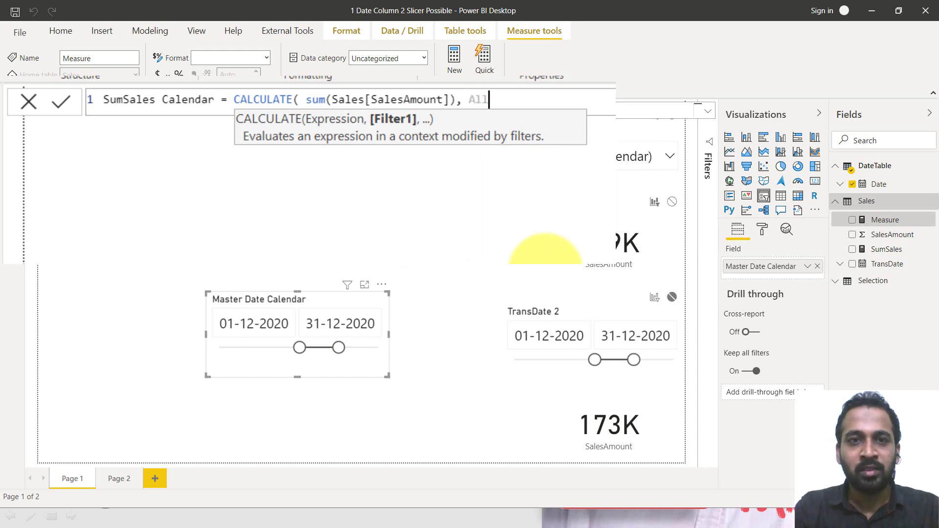
{"action": "key", "text": "Tab"}
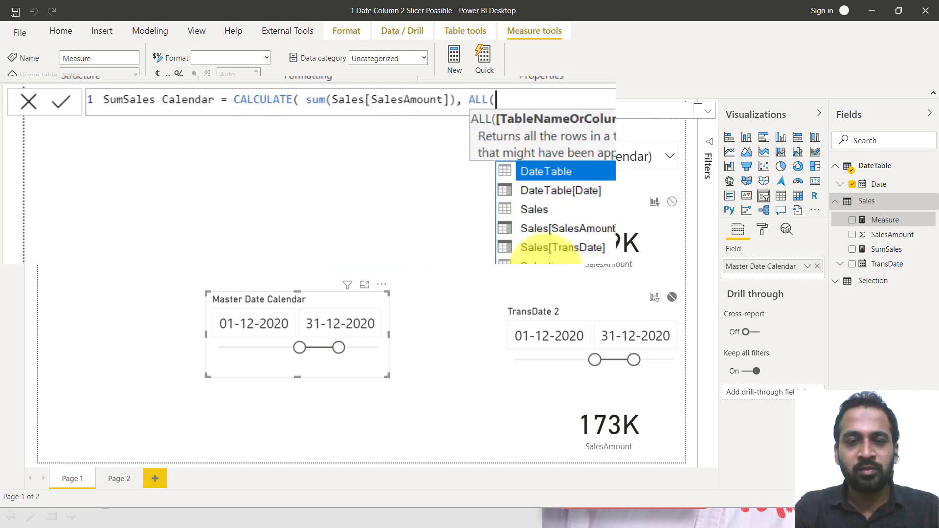
{"action": "type", "text": "sa"}
{"action": "key", "text": "Down"}
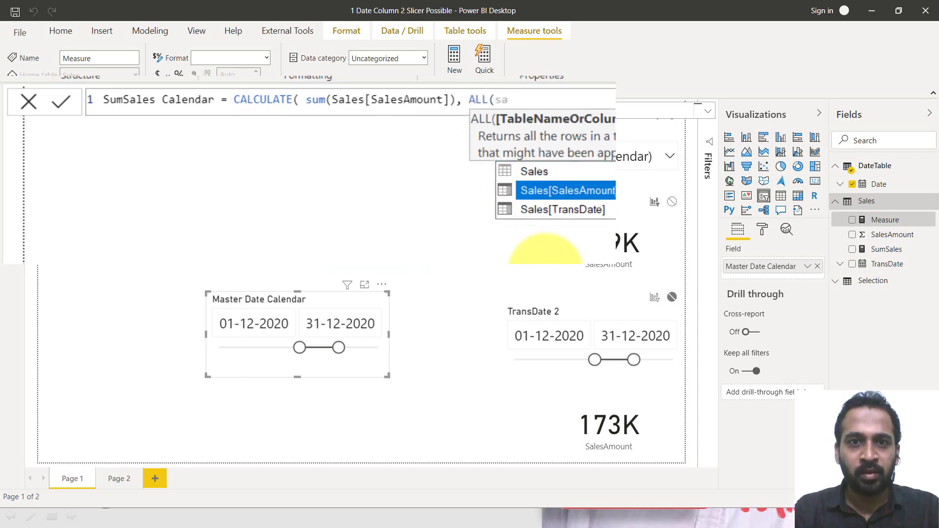
{"action": "key", "text": "Down"}
{"action": "key", "text": "Tab"}
{"action": "type", "text": ")"}
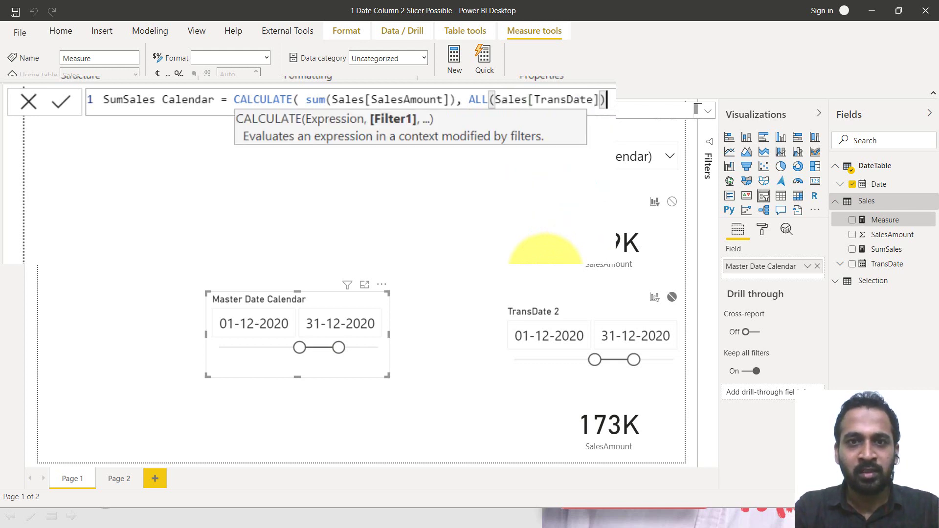
{"action": "type", "text": ","}
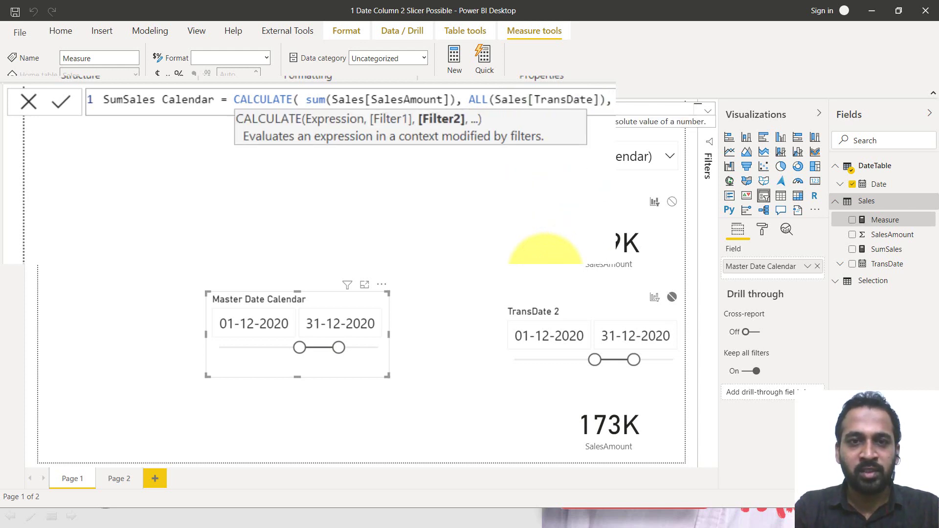
- Add DATESBETWEEN(Sales[TransDate], MIN(DateTable[Date]), MAX(DateTable[Date])) on a new line and close the brackets
{"action": "key", "text": "shift+Return"}
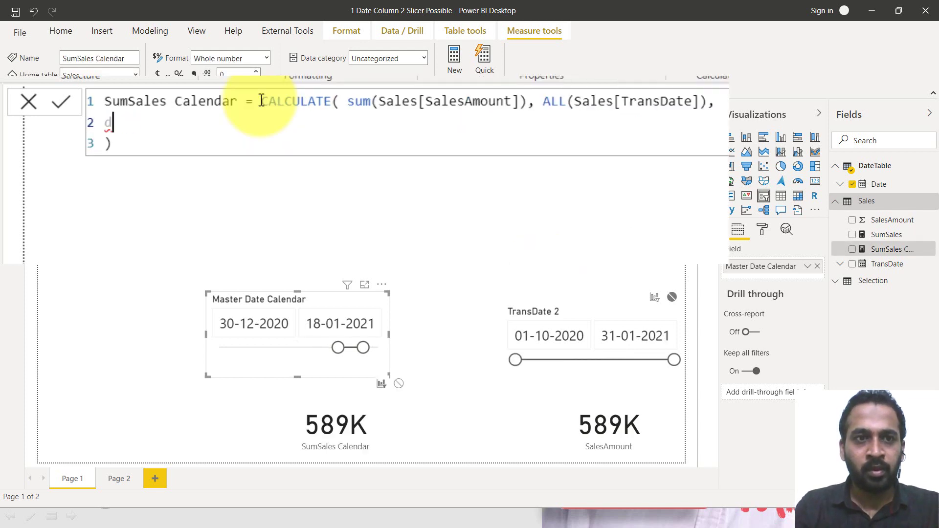
{"action": "key", "text": "Tab"}
{"action": "type", "text": "("}
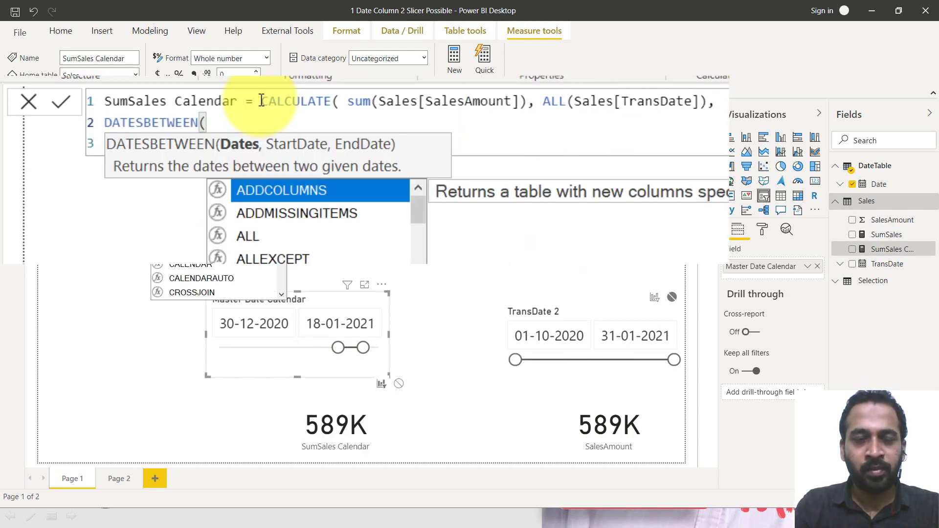
{"action": "type", "text": "tran"}
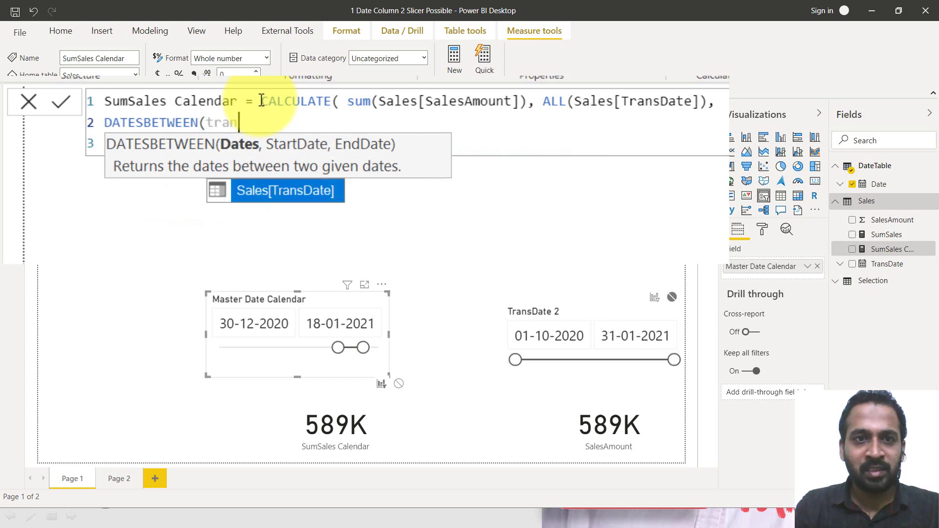
{"action": "key", "text": "Tab"}
{"action": "type", "text": ","}
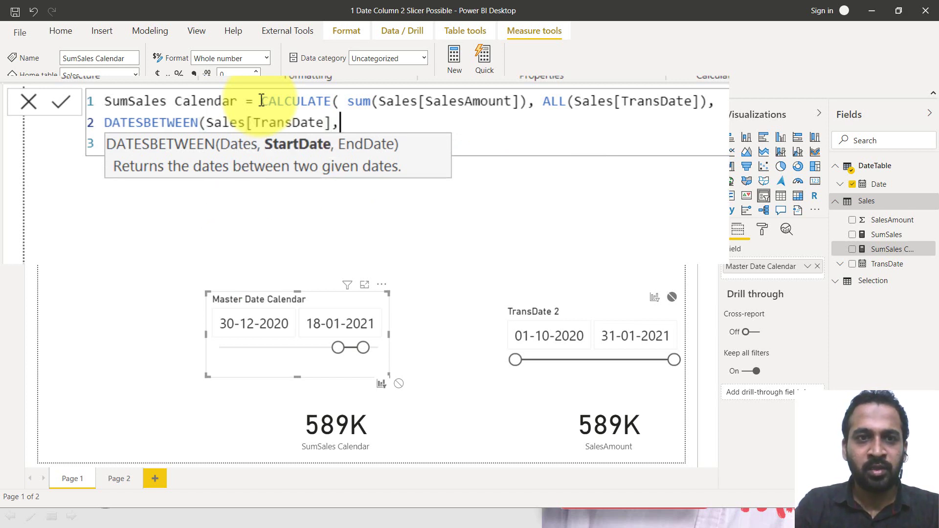
{"action": "type", "text": "min(d"}
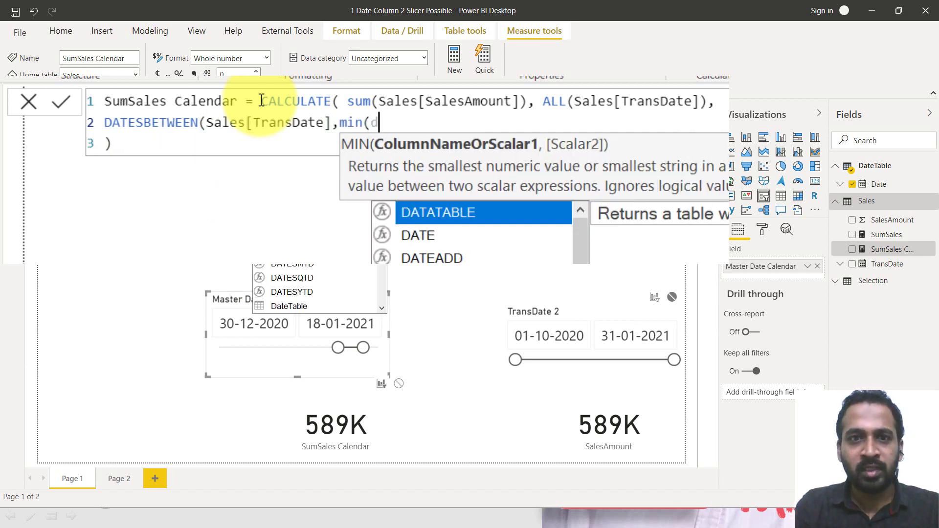
{"action": "type", "text": "ate"}
{"action": "key", "text": "Down"}
{"action": "key", "text": "Down"}
{"action": "key", "text": "Down"}
{"action": "key", "text": "Down"}
{"action": "key", "text": "Down"}
{"action": "key", "text": "Down"}
{"action": "key", "text": "Down"}
{"action": "key", "text": "Down"}
{"action": "key", "text": "Down"}
{"action": "key", "text": "Down"}
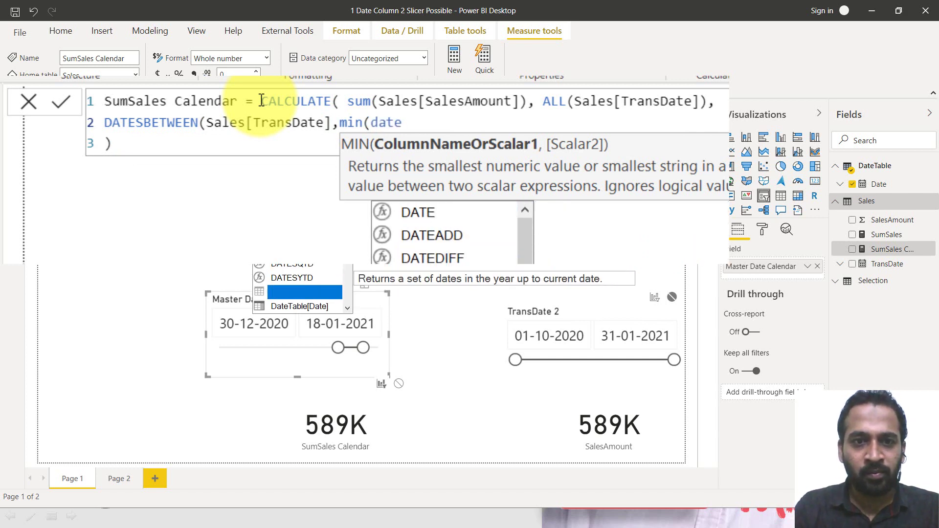
{"action": "key", "text": "Tab"}
{"action": "type", "text": "), max"}
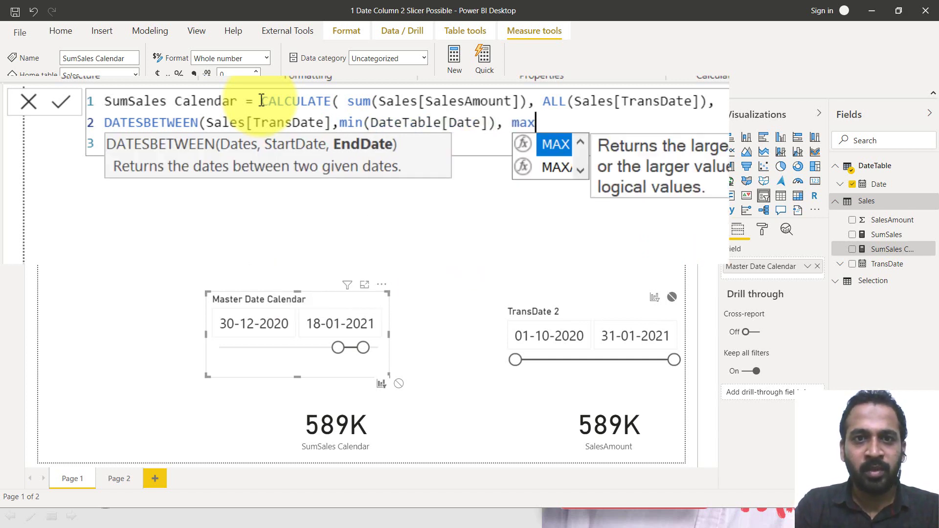
{"action": "type", "text": "(date"}
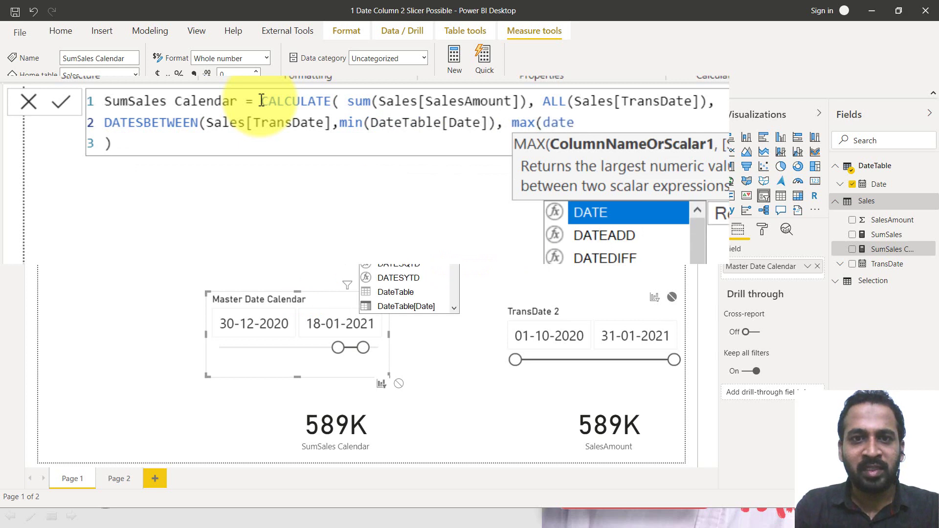
{"action": "key", "text": "Down"}
{"action": "key", "text": "Down"}
{"action": "key", "text": "Down"}
{"action": "key", "text": "Down"}
{"action": "key", "text": "Down"}
{"action": "key", "text": "Down"}
{"action": "key", "text": "Down"}
{"action": "key", "text": "Down"}
{"action": "key", "text": "Down"}
{"action": "key", "text": "Down"}
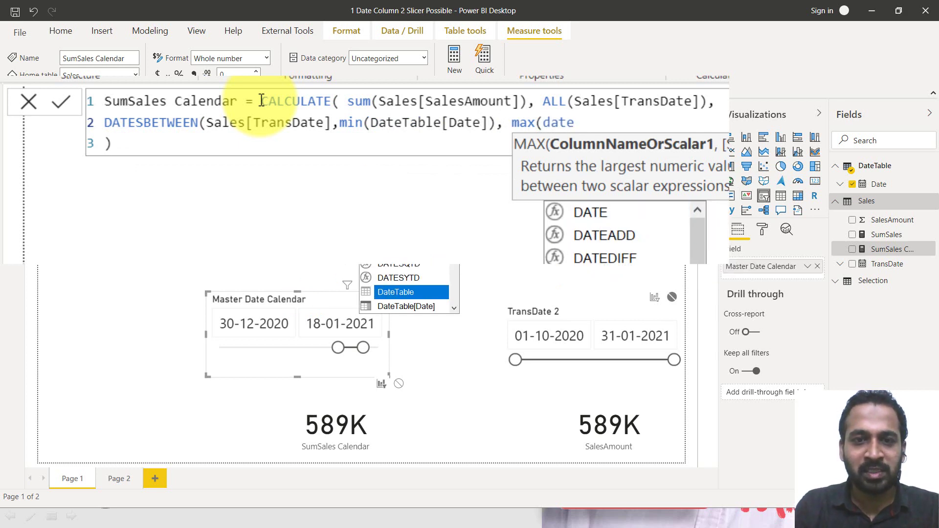
{"action": "key", "text": "Tab"}
{"action": "type", "text": ")"}
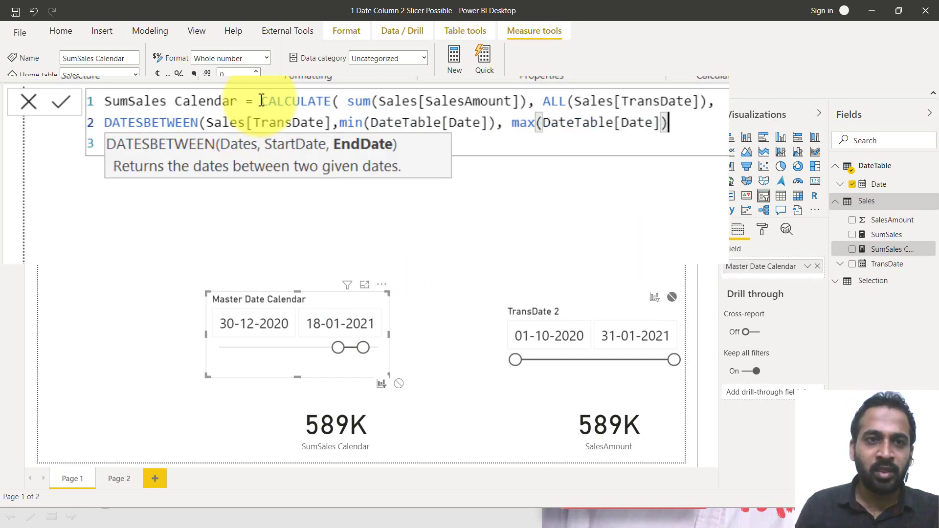
{"action": "left_click", "coordinate": [499, 152]}
{"action": "type", "text": ")"}
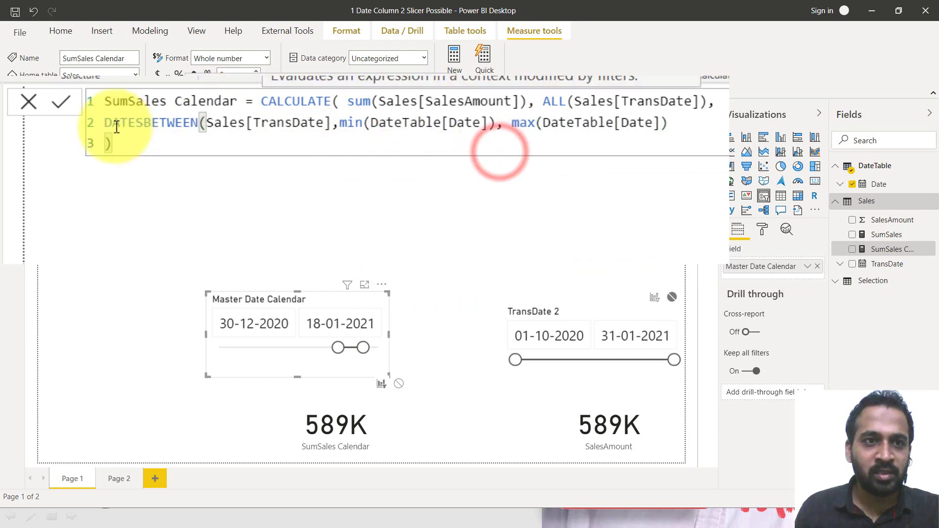
{"action": "left_click", "coordinate": [176, 153]}
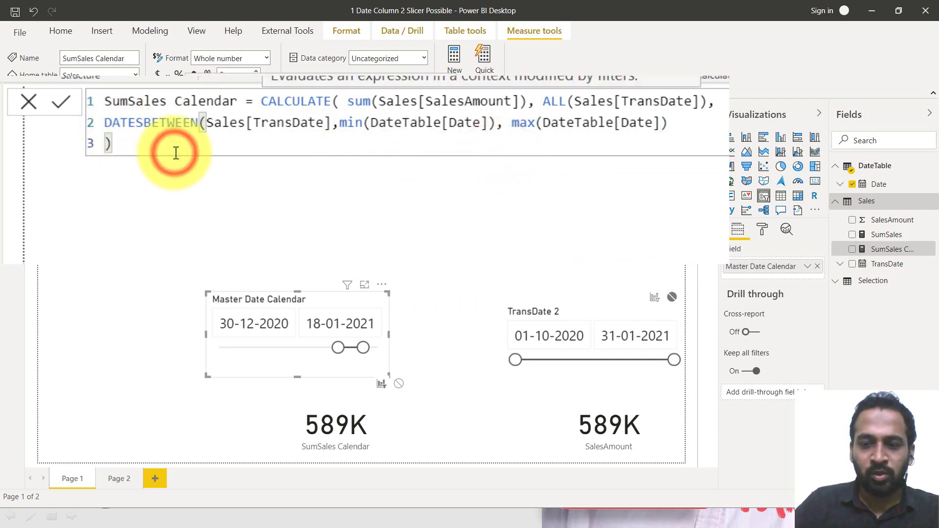
{"action": "type", "text": ")"}
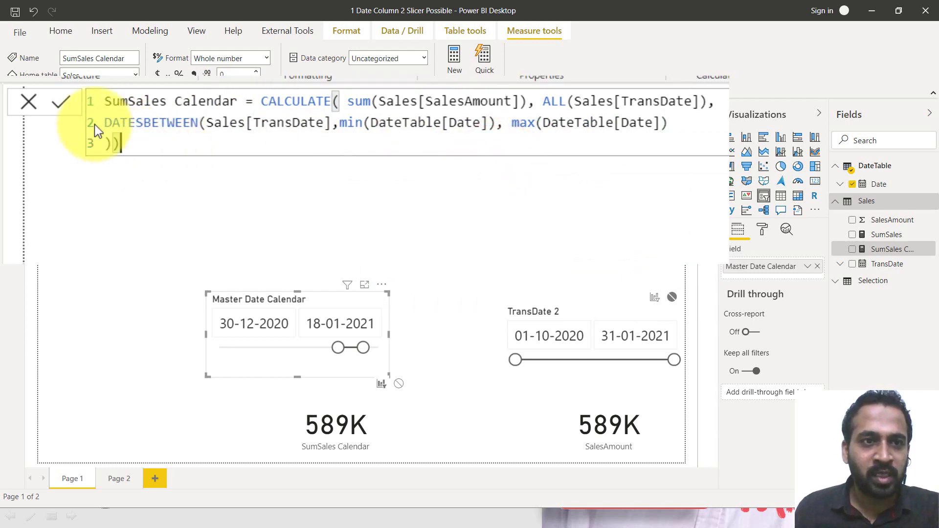
- Commit the SumSales Calendar measure and highlight its ALL(Sales[TransDate]) and DATESBETWEEN parts
{"action": "left_click", "coordinate": [60, 104]}
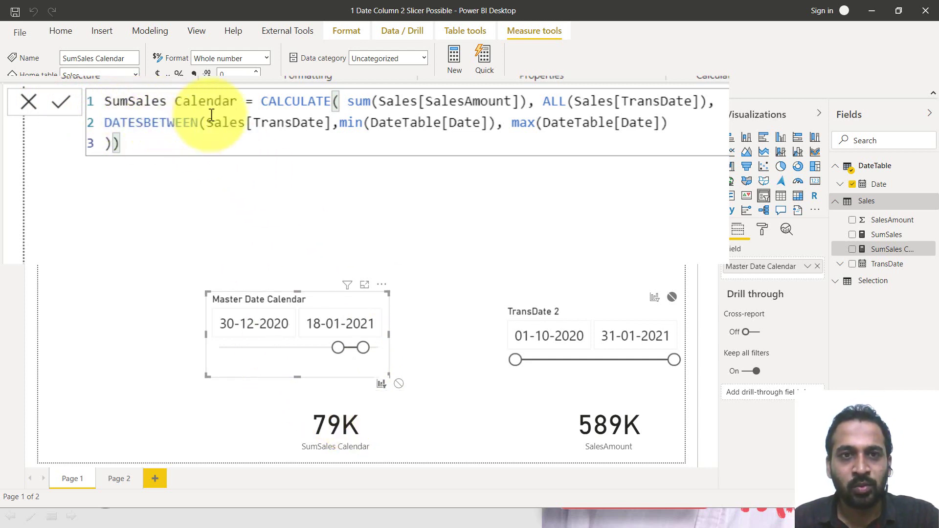
{"action": "left_click", "coordinate": [348, 101]}
{"action": "left_click_drag", "start_coordinate": [472, 101], "coordinate": [715, 101]}
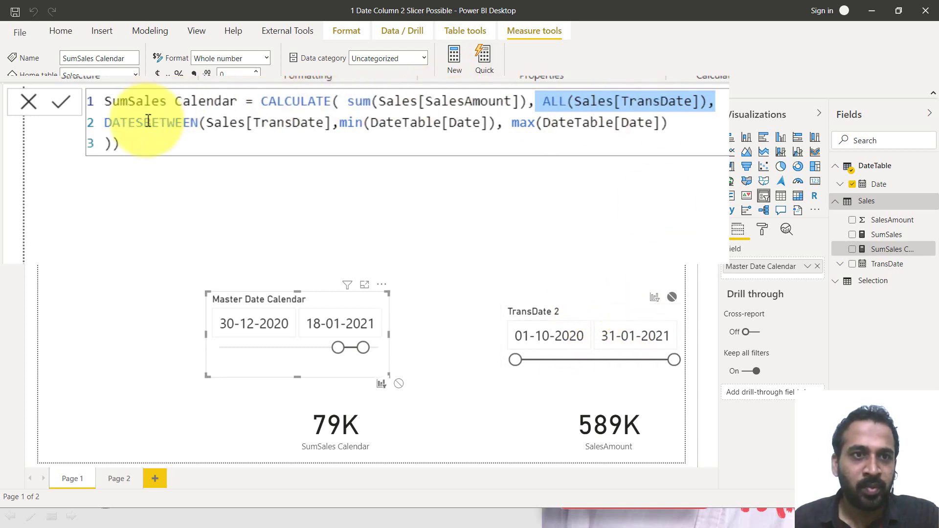
{"action": "left_click_drag", "start_coordinate": [106, 123], "coordinate": [223, 123]}
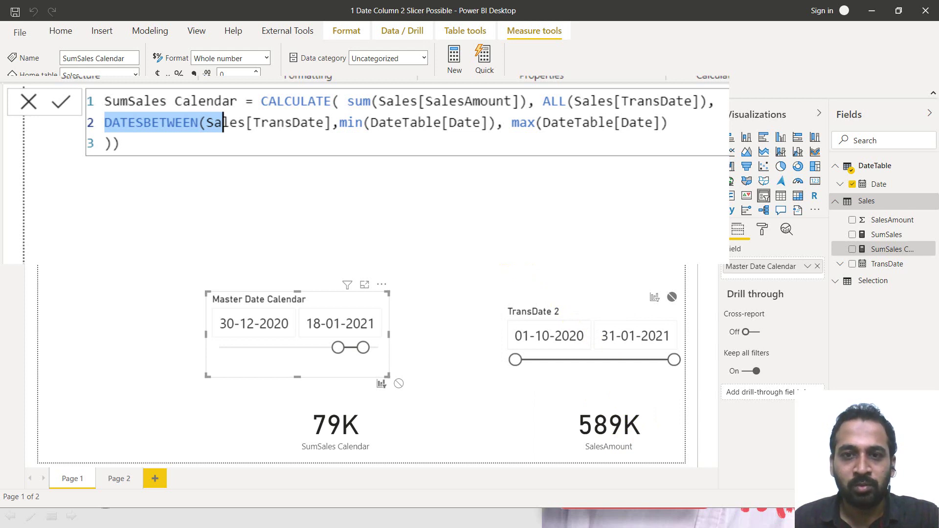
{"action": "left_click", "coordinate": [935, 221]}
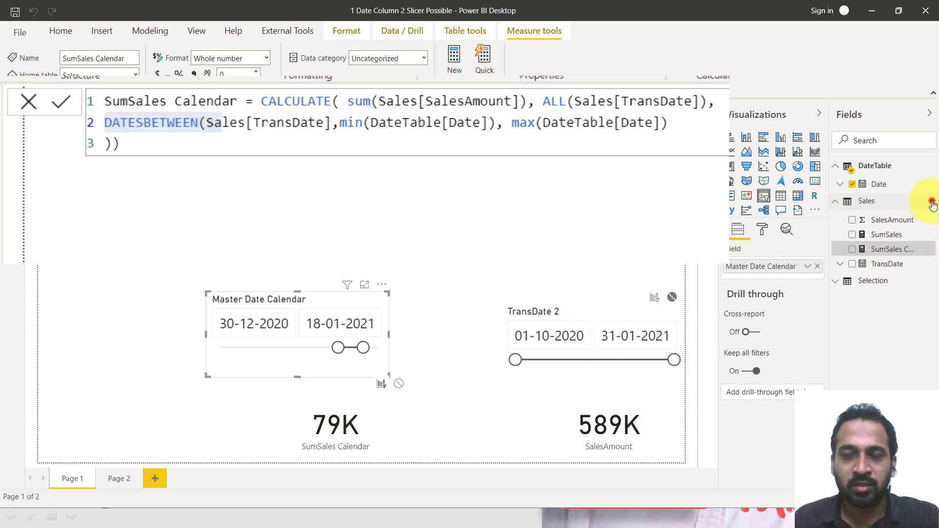
- Create a Diff measure in the Sales table as [SumSales]-[SumSales Calendar] using autocomplete suggestions
{"action": "left_click", "coordinate": [932, 205]}
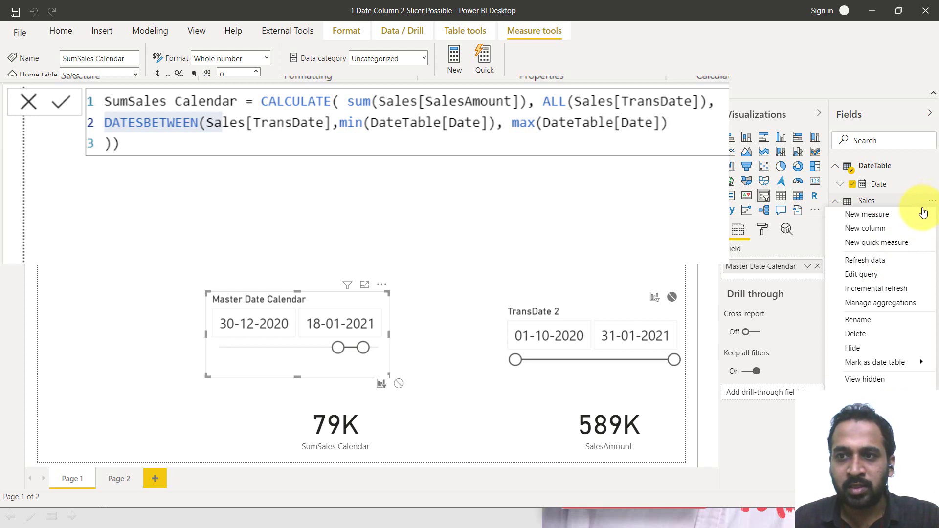
{"action": "left_click", "coordinate": [906, 216]}
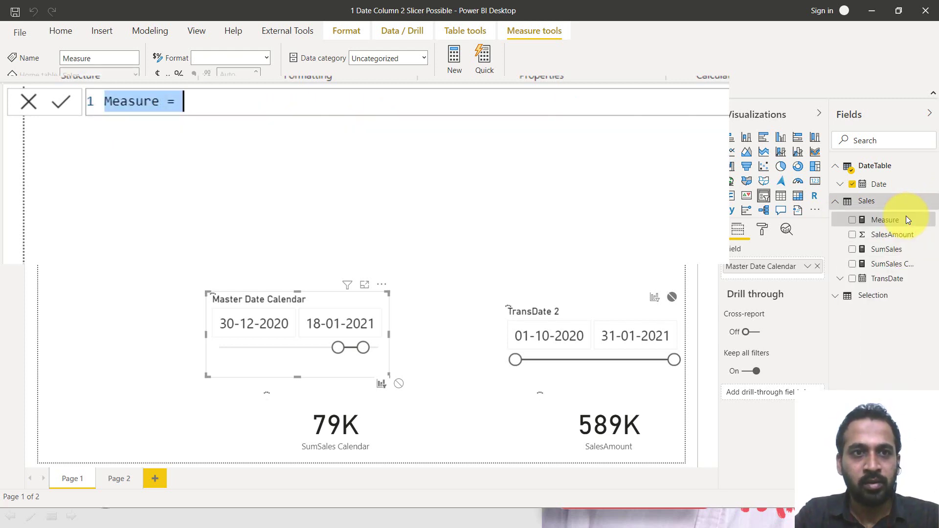
{"action": "type", "text": "Diff = "}
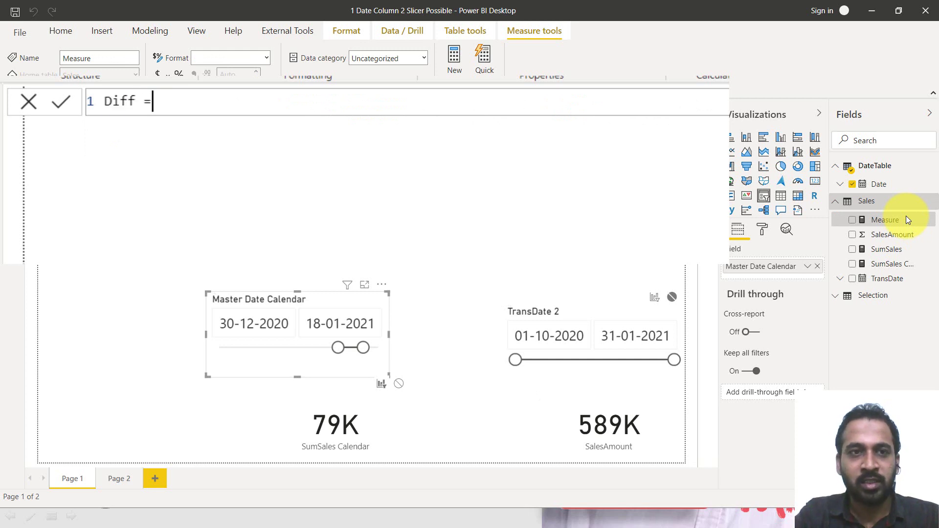
{"action": "type", "text": "sum"}
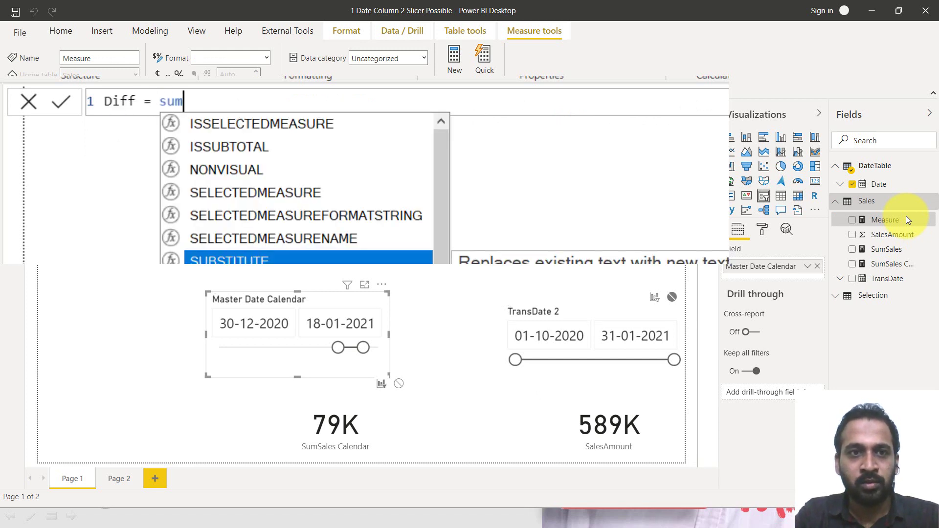
{"action": "key", "text": "Down"}
{"action": "key", "text": "Down"}
{"action": "key", "text": "Down"}
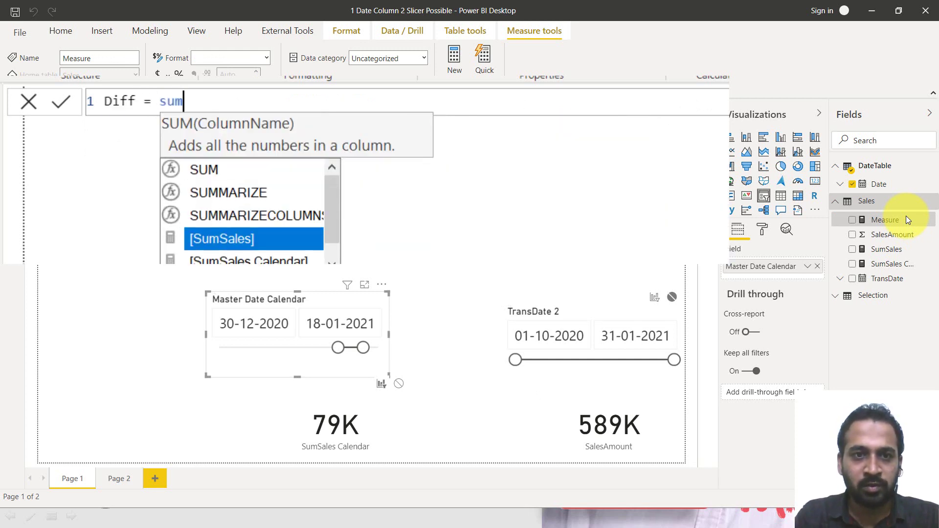
{"action": "key", "text": "Tab"}
{"action": "type", "text": "-sum"}
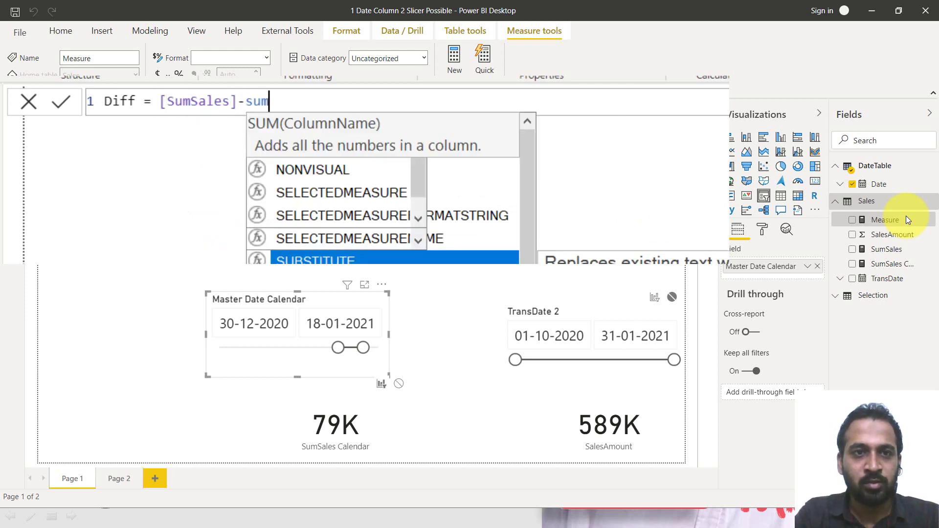
{"action": "key", "text": "Down"}
{"action": "key", "text": "Down"}
{"action": "key", "text": "Down"}
{"action": "key", "text": "Down"}
{"action": "key", "text": "Tab"}
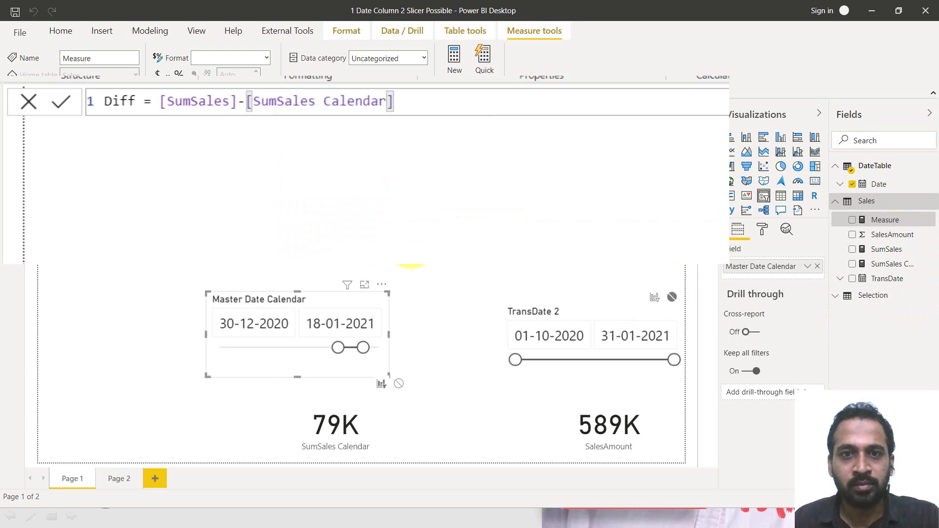
{"action": "key", "text": "Return"}
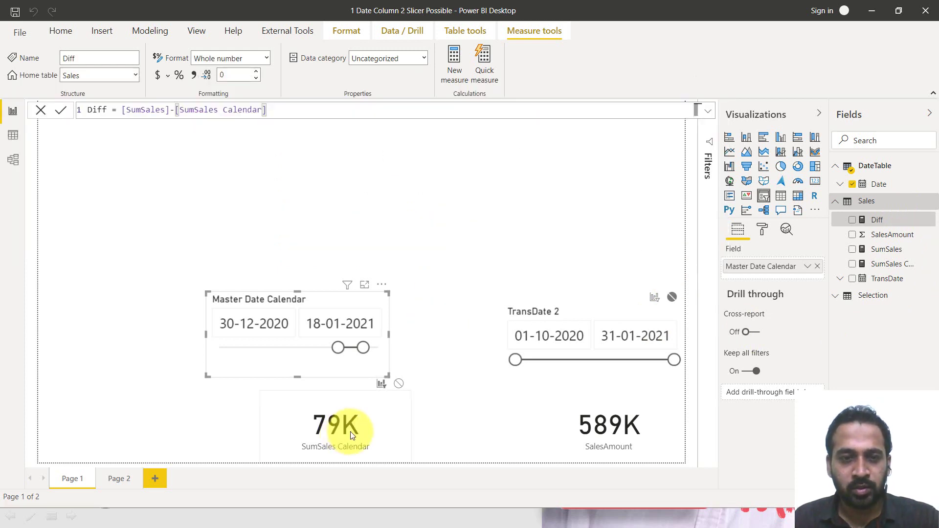
{"action": "left_click", "coordinate": [351, 431]}
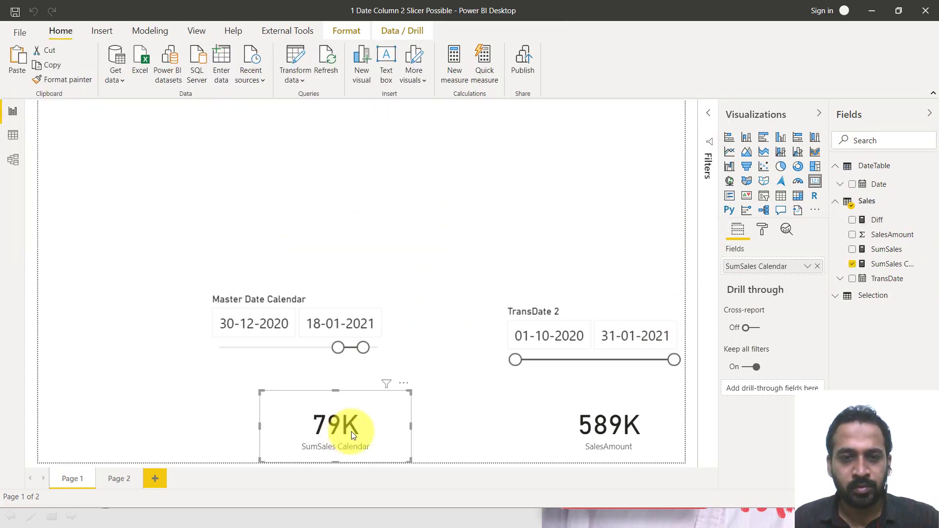
- Duplicate the 79K SumSales Calendar card and replace its field with Diff, showing 510K
{"action": "key", "text": "ctrl+c"}
{"action": "left_click", "coordinate": [450, 235]}
{"action": "key", "text": "ctrl+v"}
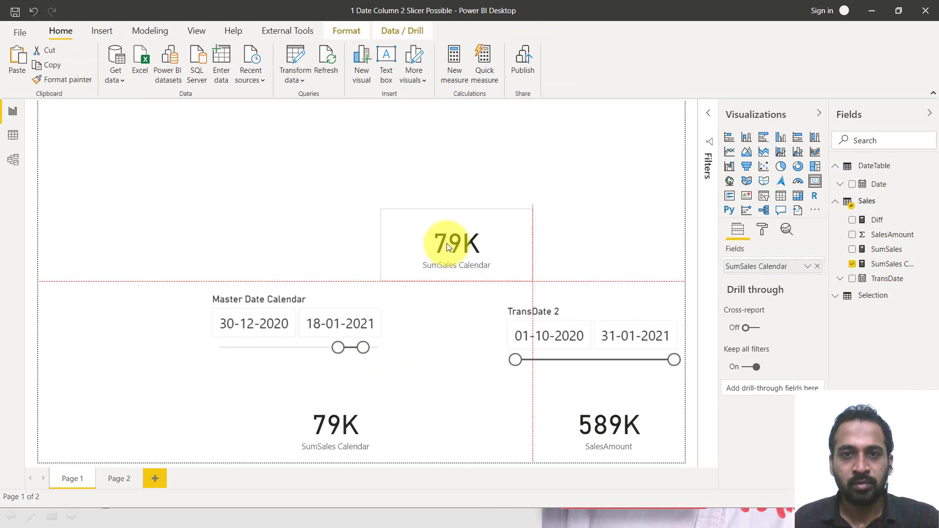
{"action": "left_click", "coordinate": [815, 268]}
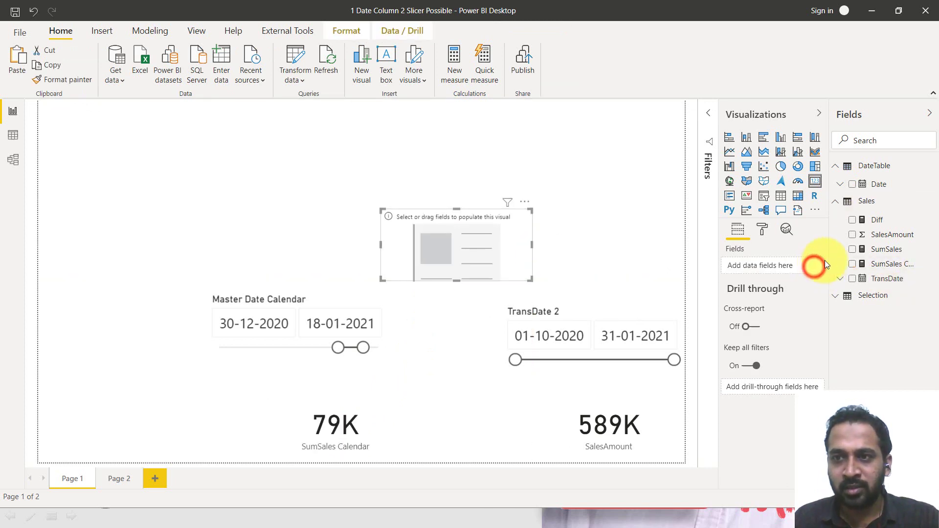
{"action": "left_click", "coordinate": [852, 221]}
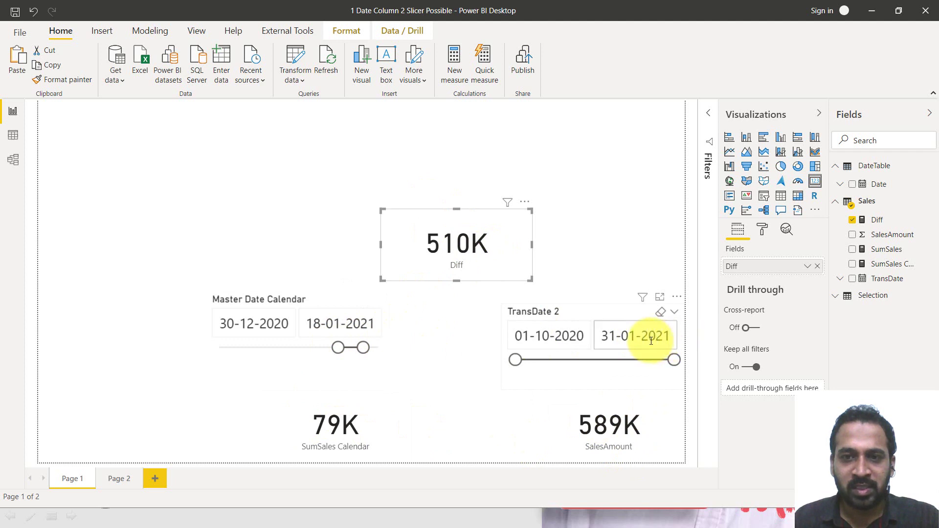
- Set the TransDate 2 and Master Date Calendar slicers to 01-01-2021 through 31-01-2021
{"action": "left_click_drag", "start_coordinate": [519, 361], "coordinate": [638, 359]}
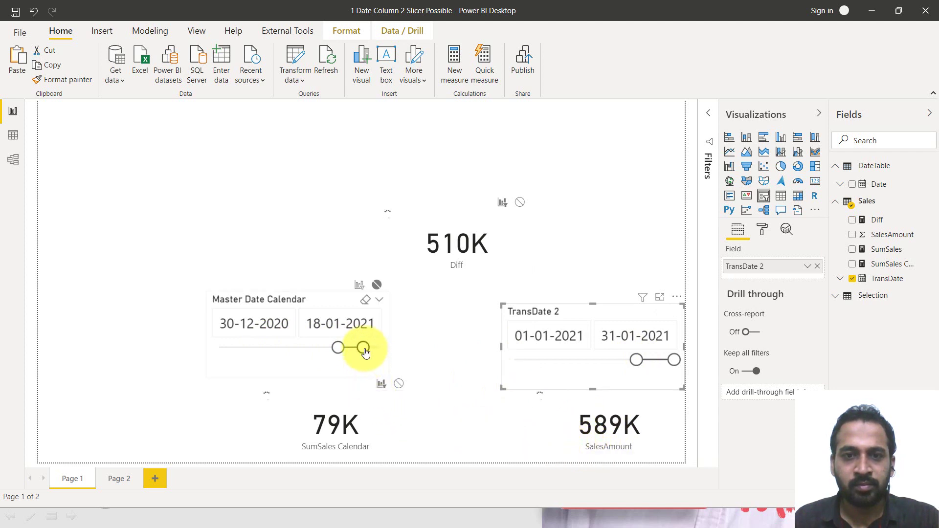
{"action": "left_click_drag", "start_coordinate": [365, 352], "coordinate": [379, 347]}
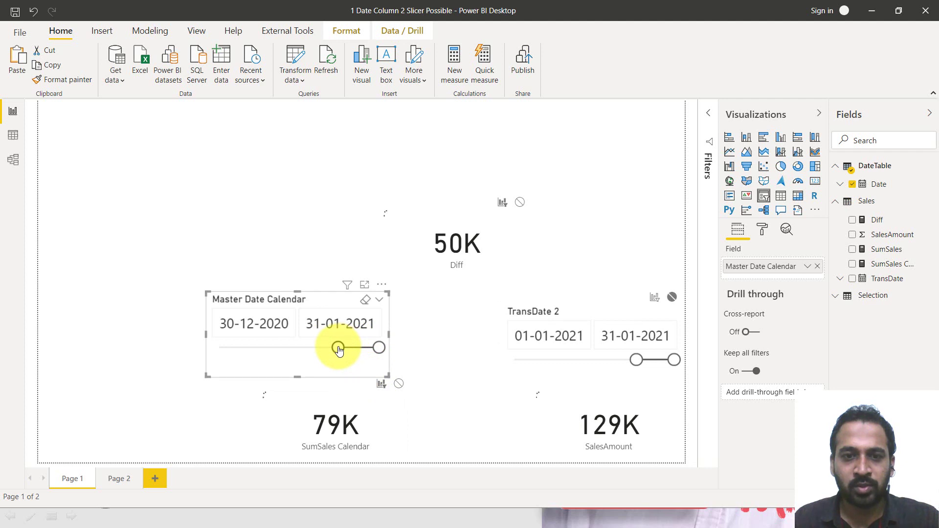
{"action": "left_click_drag", "start_coordinate": [338, 351], "coordinate": [341, 351]}
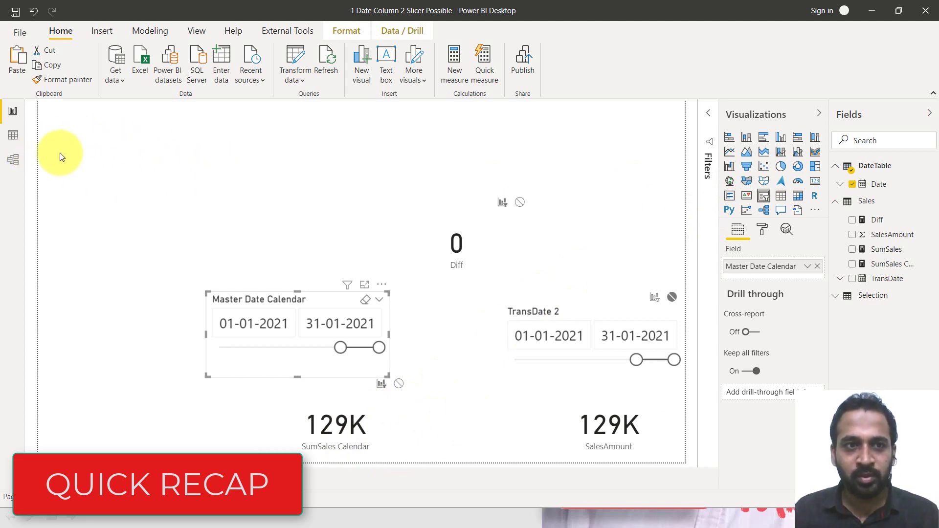
- Display the DateTable, SumSales and SumSales Calendar formulas in the formula bar
{"action": "left_click", "coordinate": [875, 166]}
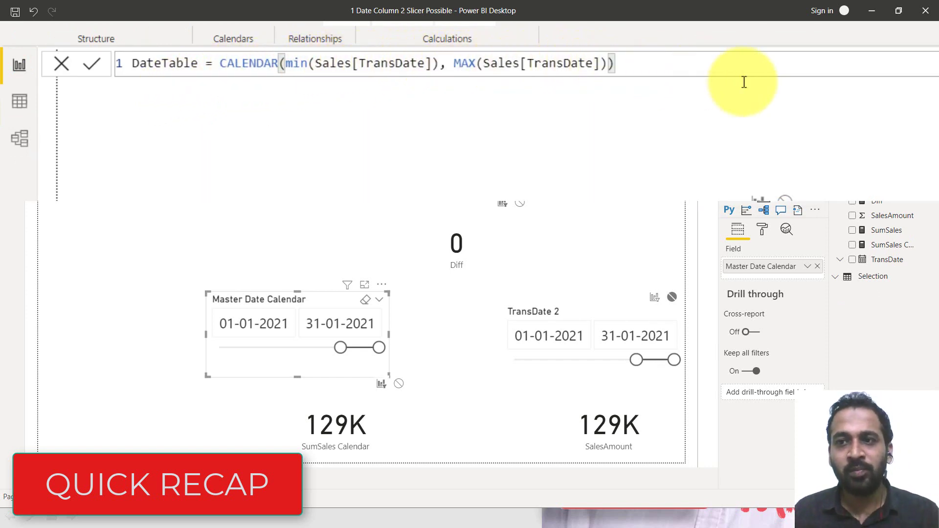
{"action": "left_click", "coordinate": [887, 231]}
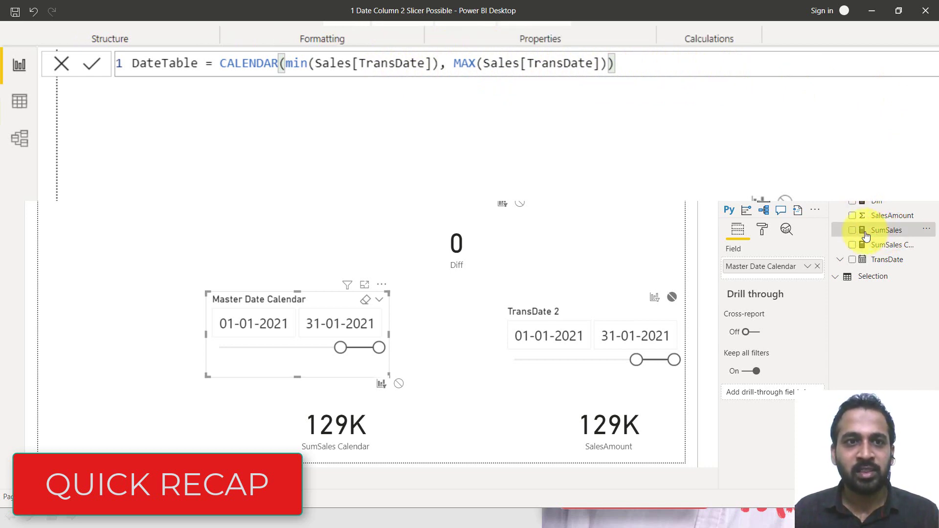
{"action": "left_click", "coordinate": [324, 63]}
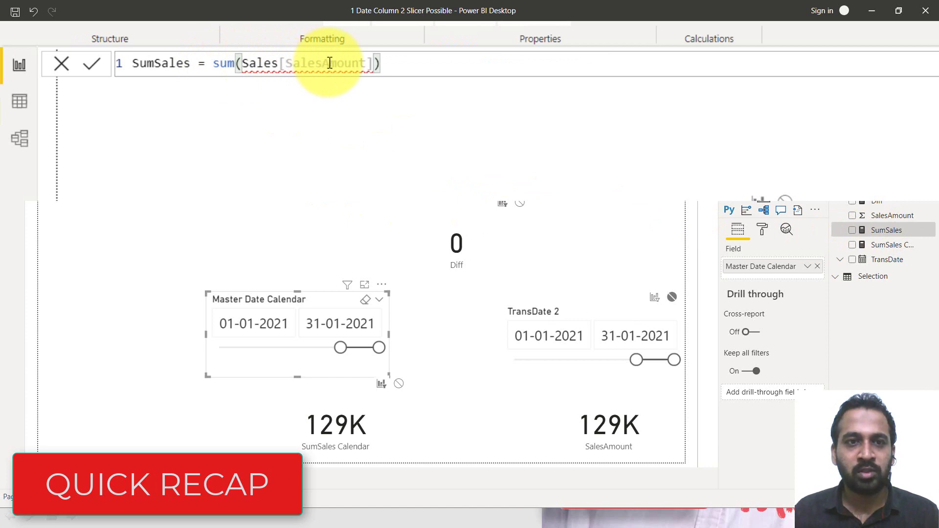
{"action": "left_click", "coordinate": [875, 246]}
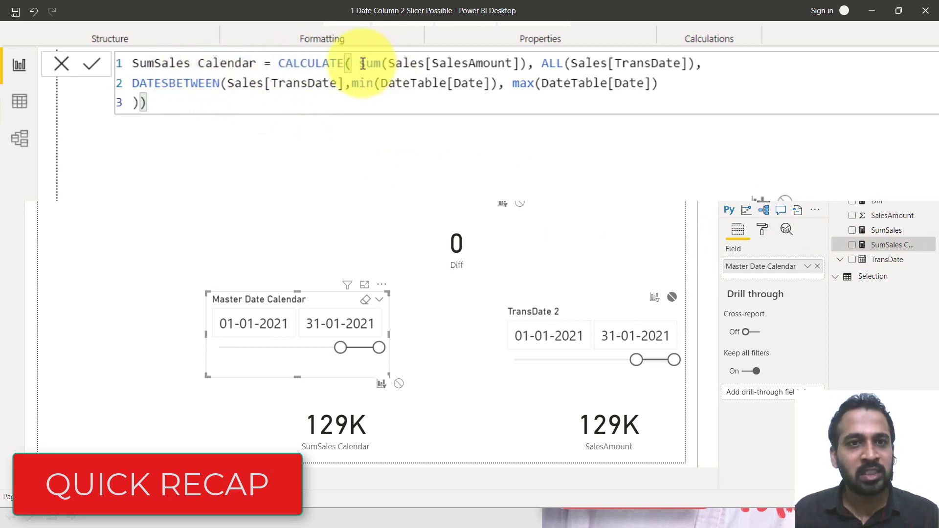
- Highlight ALL(Sales[TransDate]), DATESBETWEEN and DateTable[Date] in the SumSales Calendar formula
{"action": "left_click", "coordinate": [540, 64]}
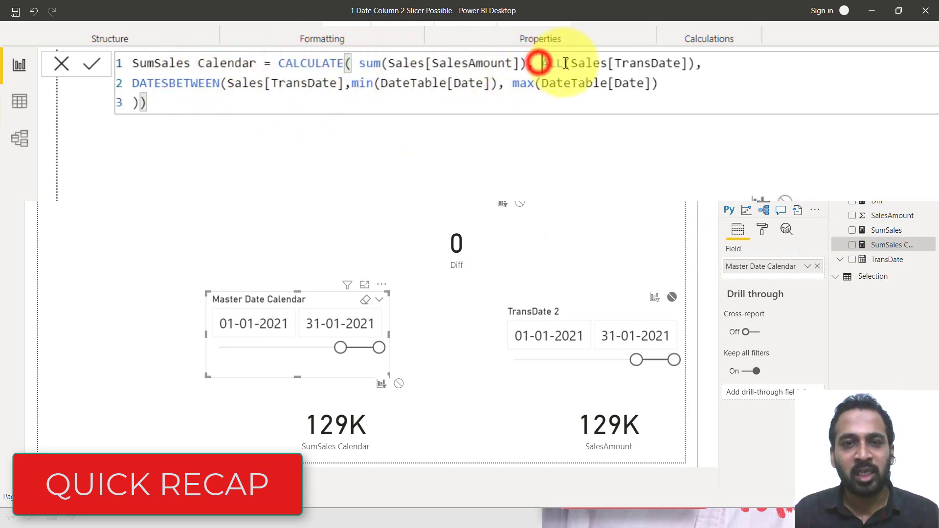
{"action": "left_click_drag", "start_coordinate": [566, 64], "coordinate": [697, 63]}
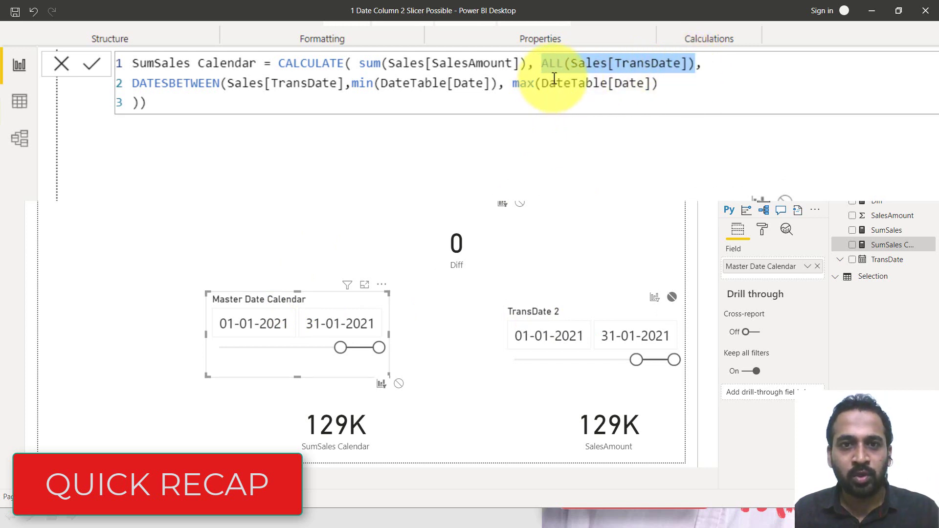
{"action": "left_click", "coordinate": [133, 81]}
{"action": "left_click_drag", "start_coordinate": [134, 82], "coordinate": [273, 82]}
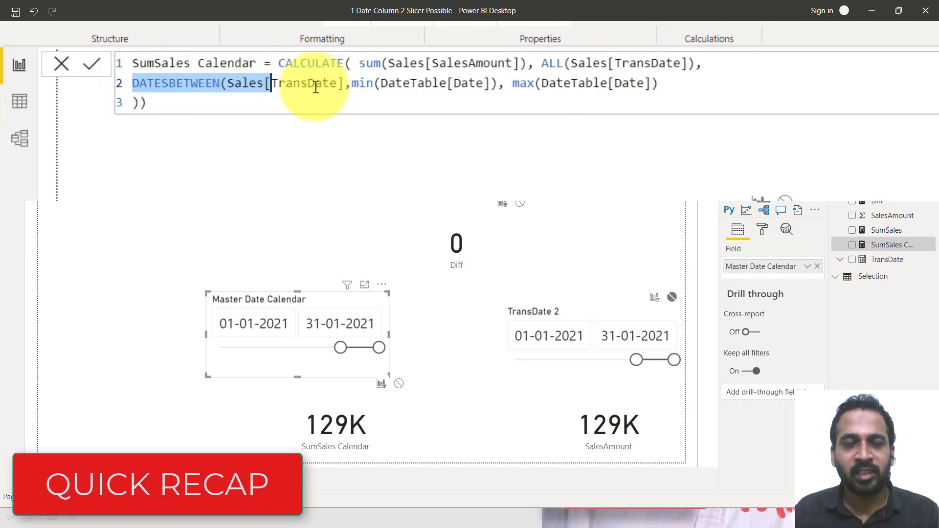
{"action": "left_click_drag", "start_coordinate": [384, 84], "coordinate": [484, 84]}
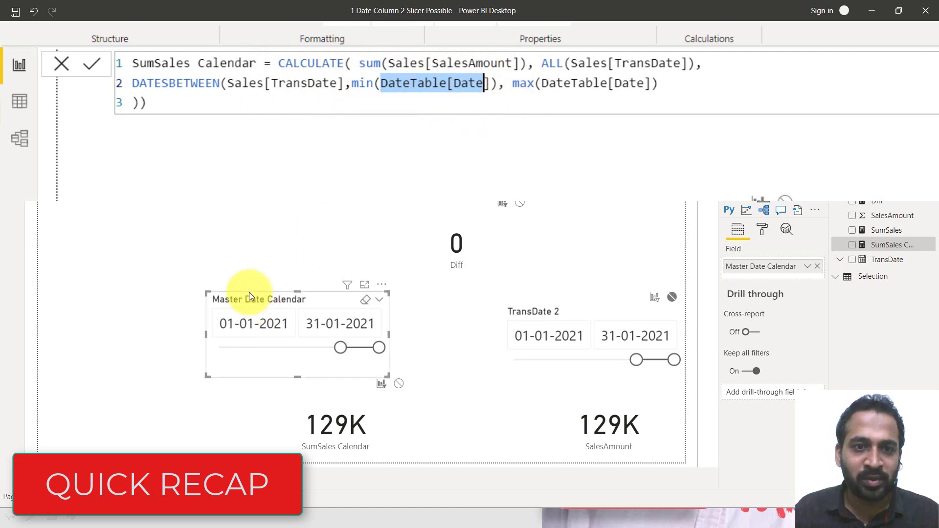
{"action": "left_click", "coordinate": [273, 334]}
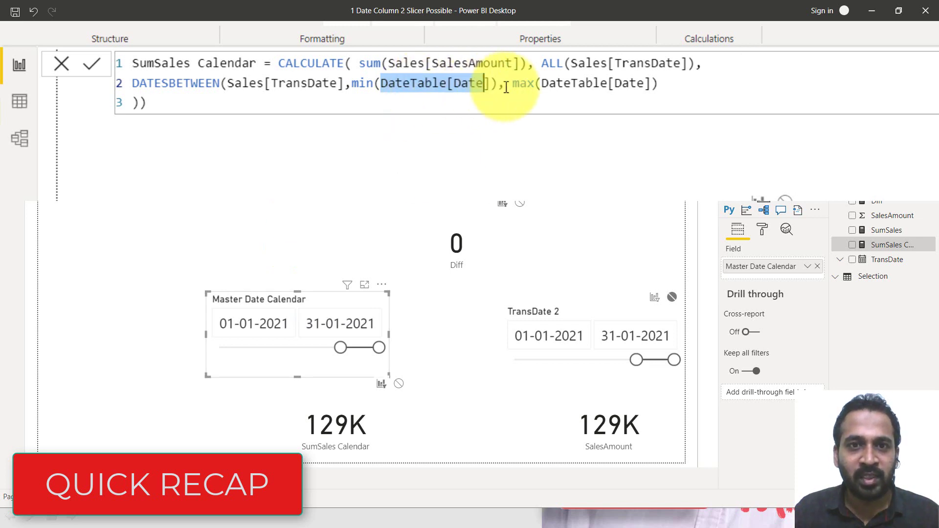
{"action": "left_click_drag", "start_coordinate": [385, 86], "coordinate": [487, 86]}
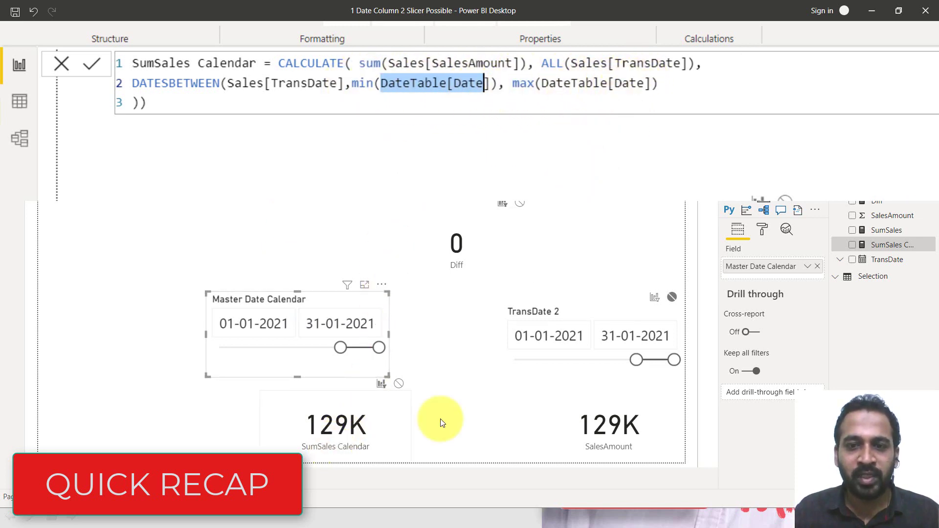
- Set the Master Date Calendar slicer to 01-12-2020 through 31-12-2020 and select the Diff measure
{"action": "left_click", "coordinate": [379, 348]}
{"action": "left_click", "coordinate": [340, 348]}
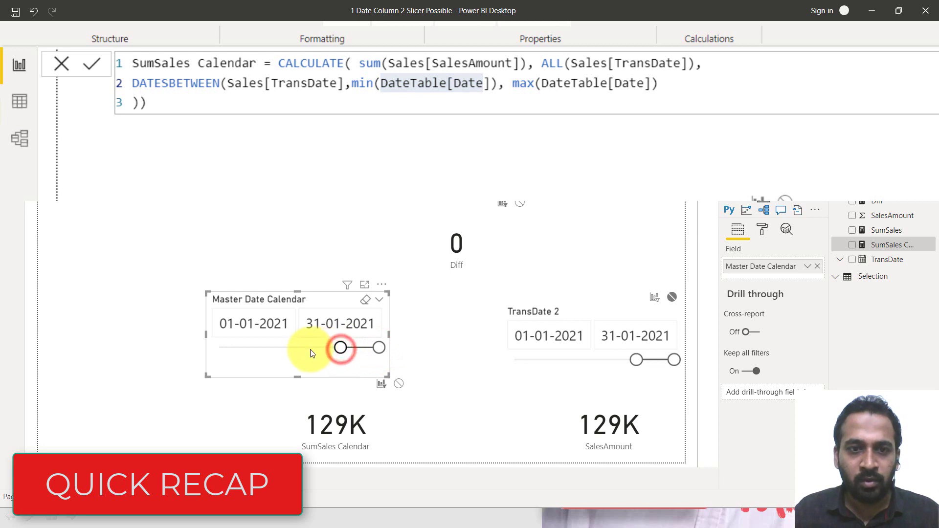
{"action": "left_click_drag", "start_coordinate": [311, 353], "coordinate": [293, 350]}
{"action": "left_click", "coordinate": [276, 333]}
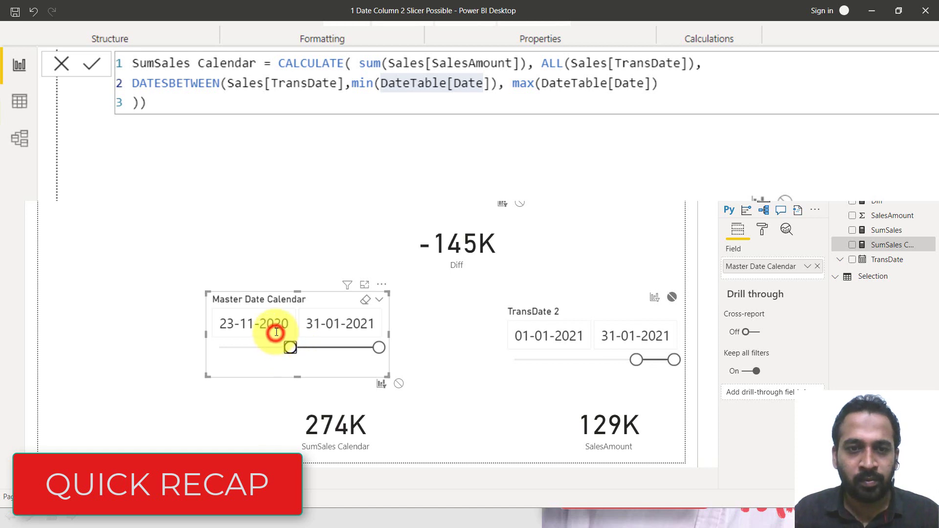
{"action": "left_click", "coordinate": [356, 325]}
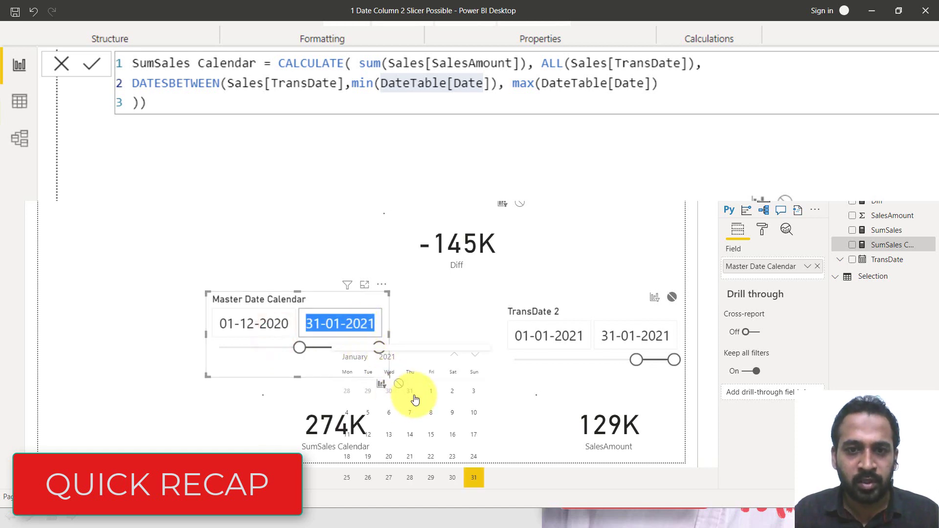
{"action": "left_click", "coordinate": [414, 397]}
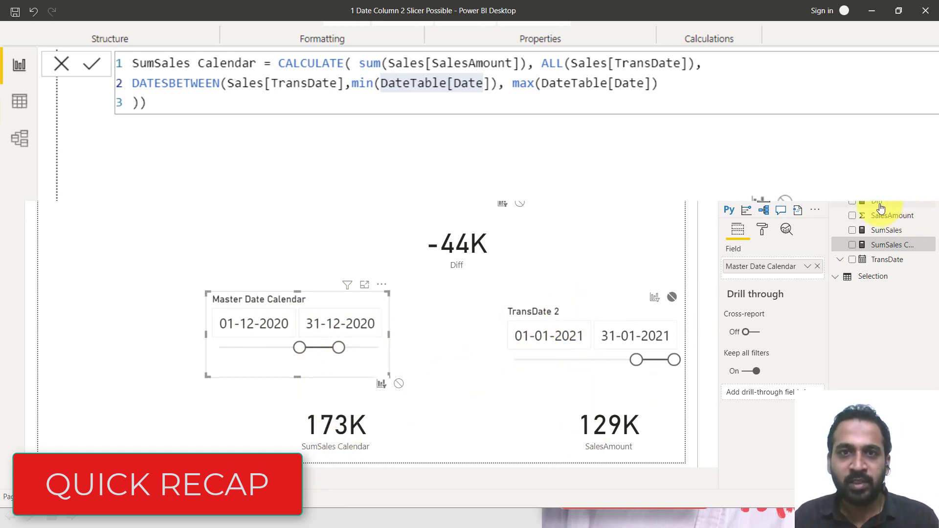
{"action": "left_click", "coordinate": [878, 203]}
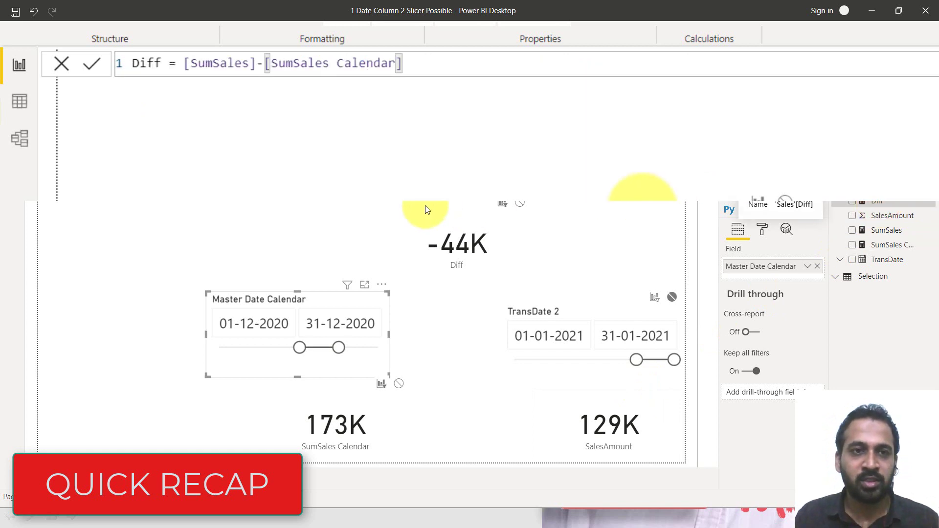